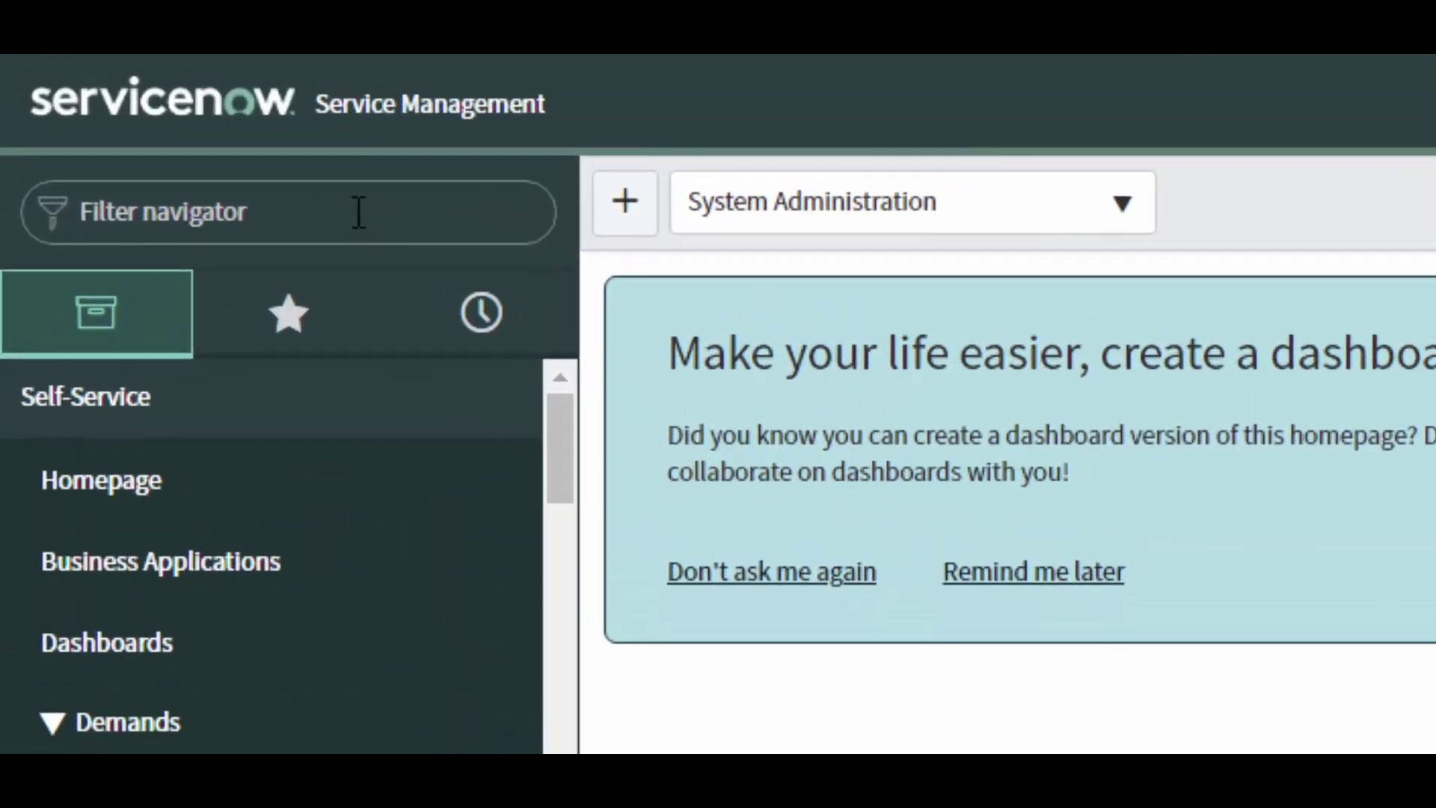
- Search the navigator for 'agile' and open the Agile Development Stories list
left_click(269, 172)
type("agile")
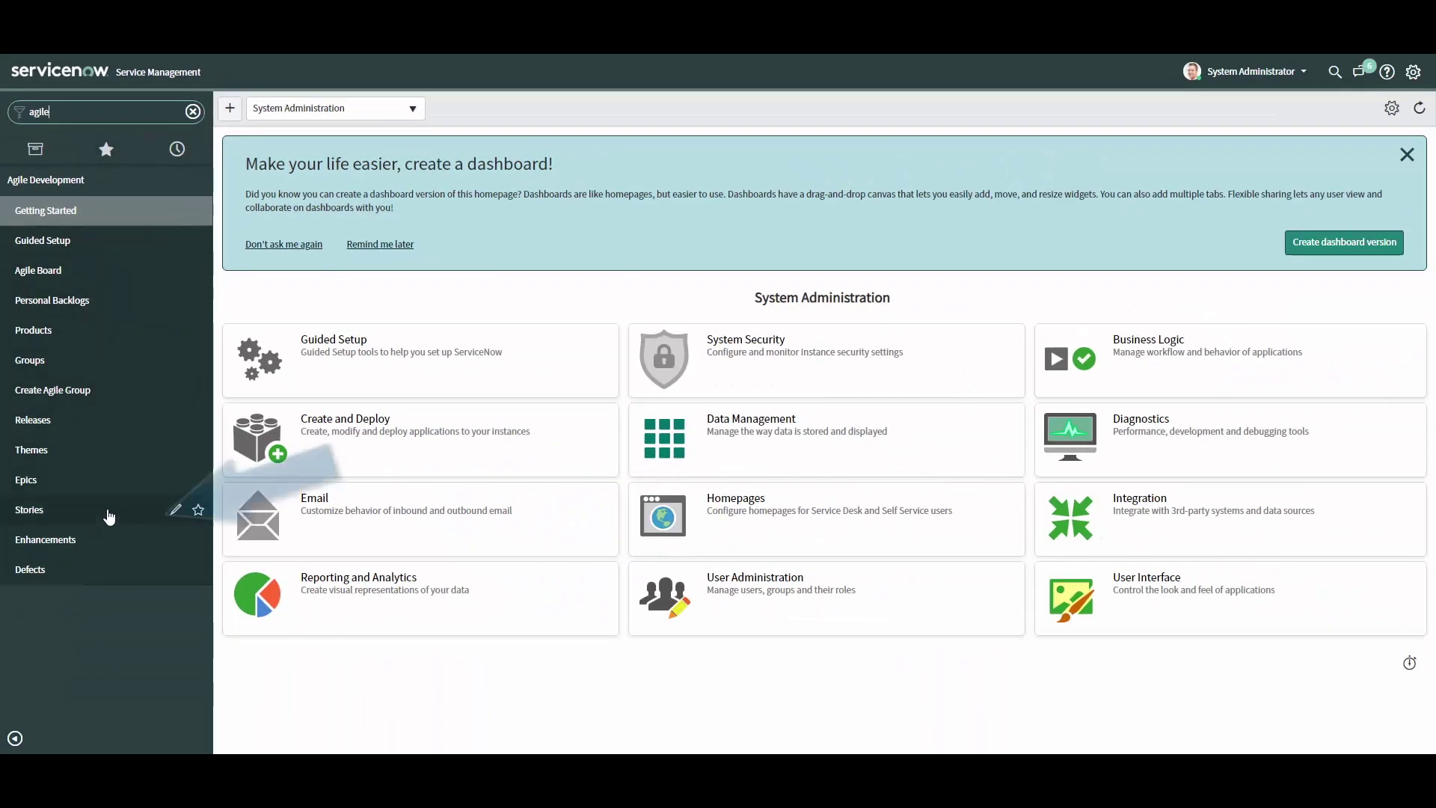
left_click(110, 518)
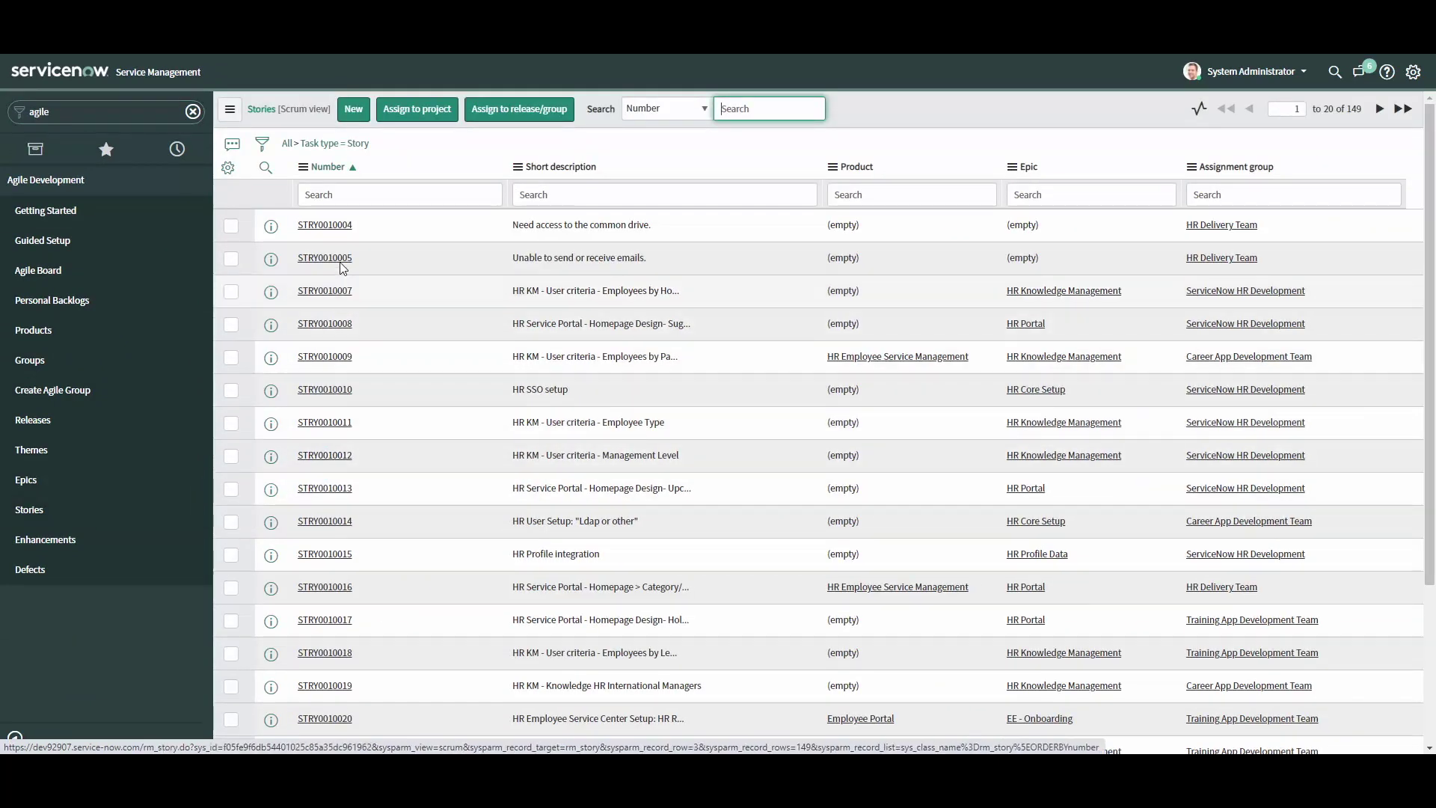
- Start a new blank Story record (STRY0010019) from the Stories list
left_click(354, 112)
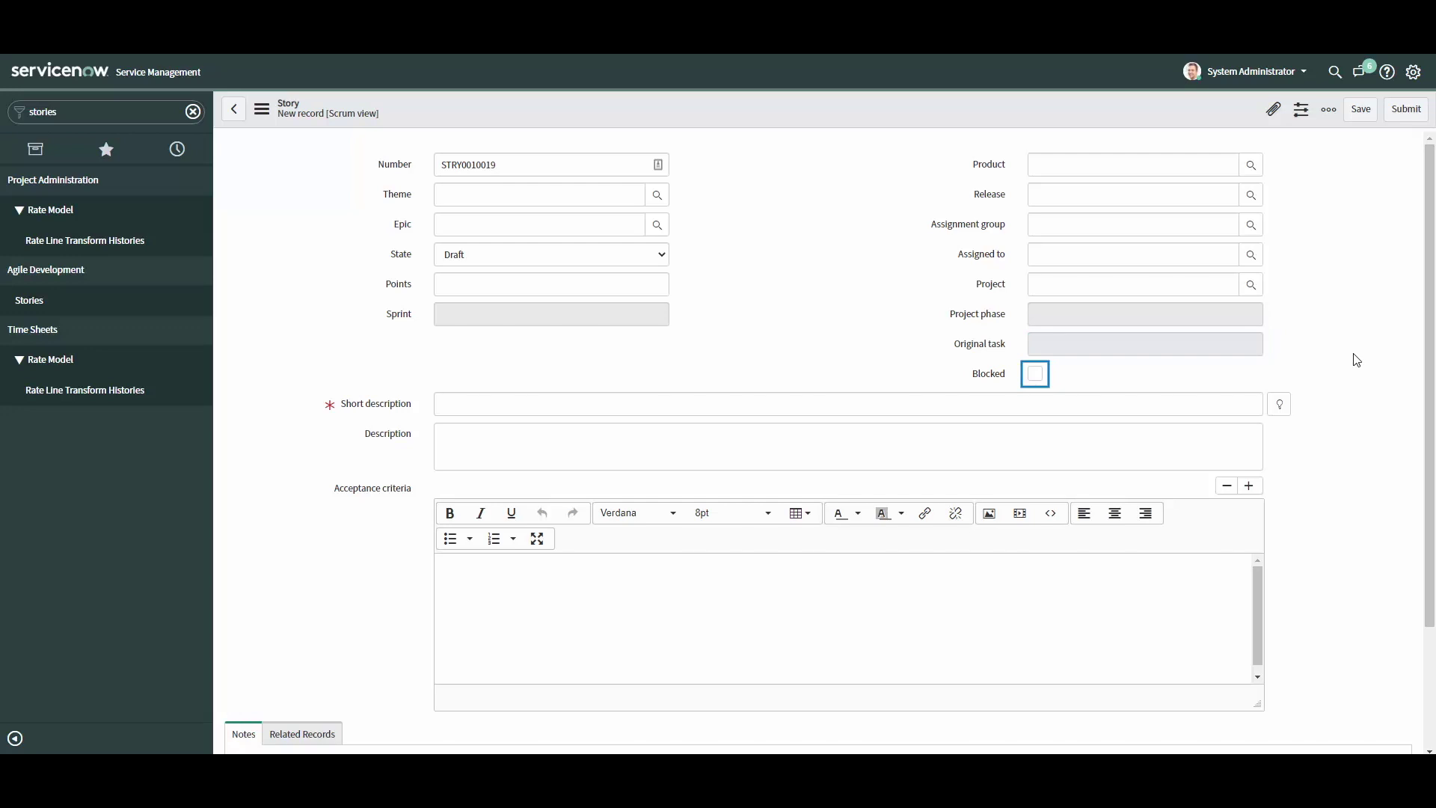
- Tick and then clear the Blocked checkbox on the new story
left_click(1033, 378)
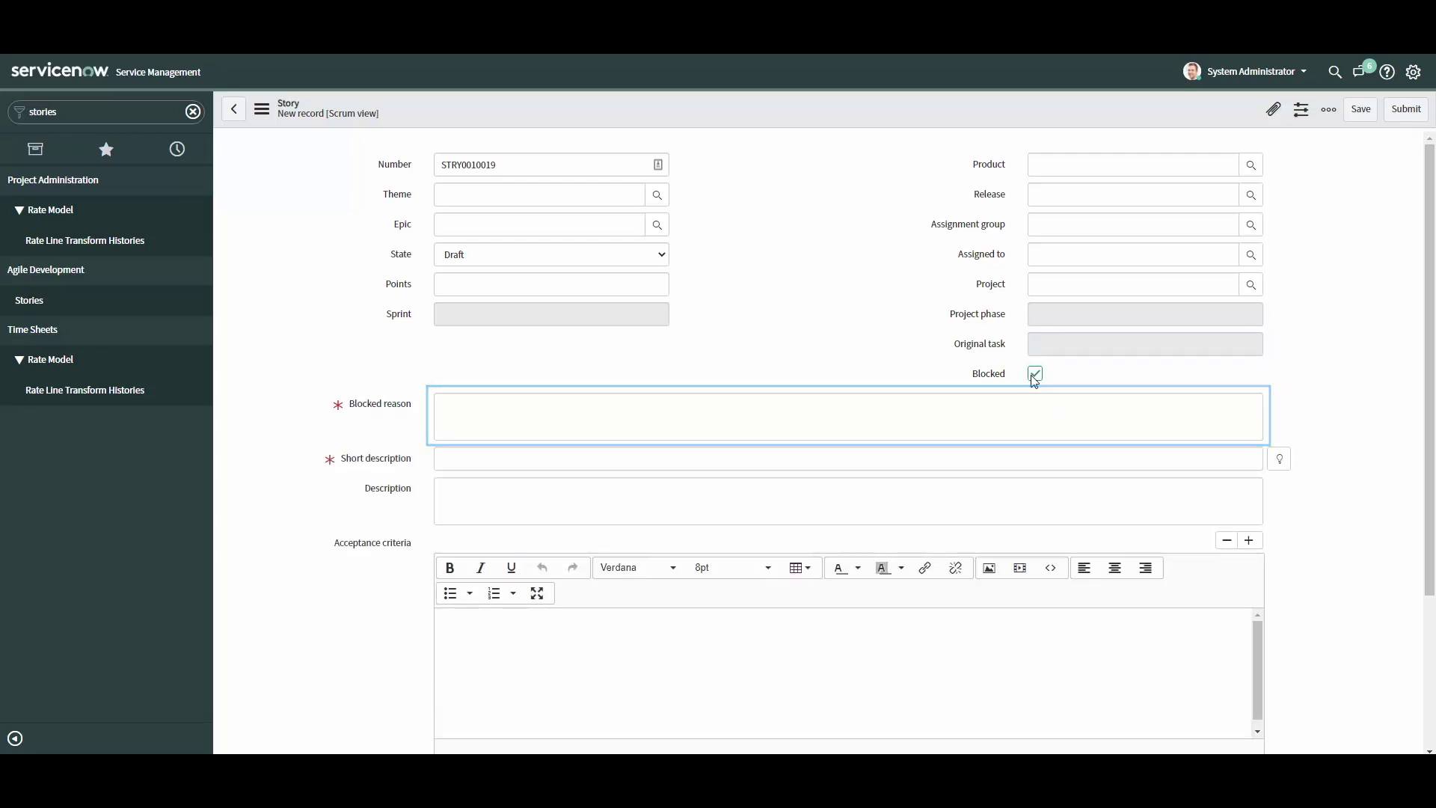
left_click(1034, 374)
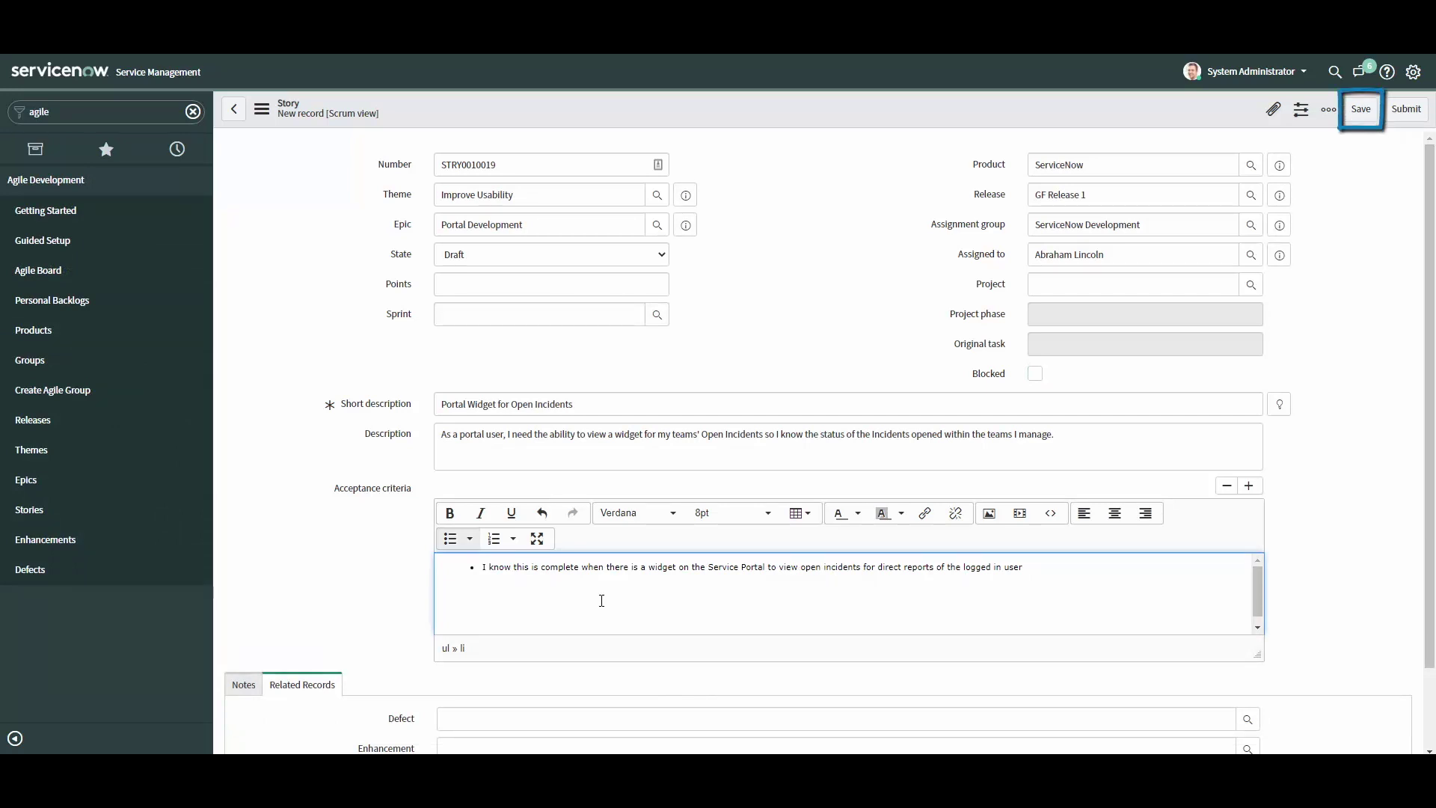
- Submit the story, filter the Stories list to STRY0010019, and reopen it
left_click(1414, 114)
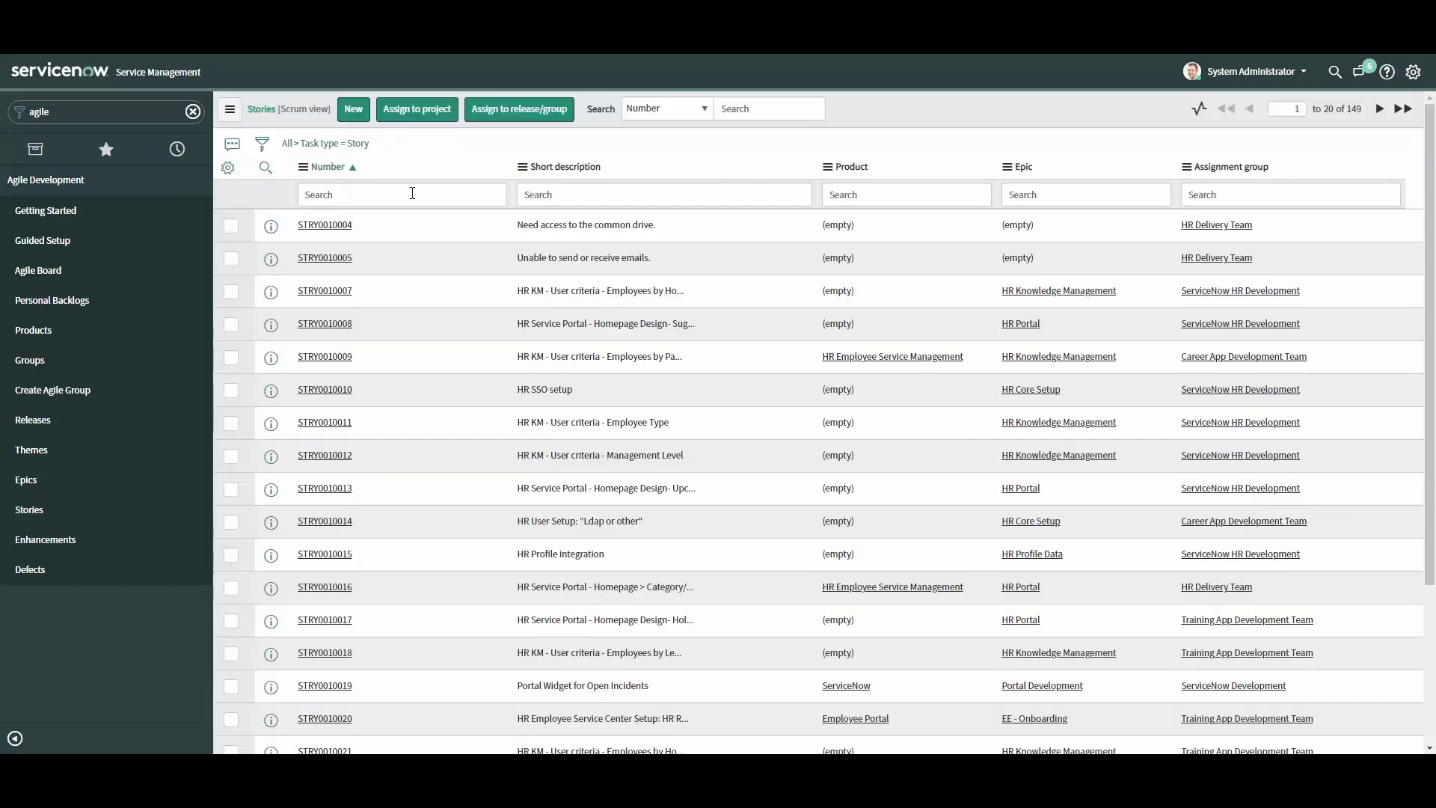
left_click(404, 196)
type("STRY0010019")
key("Return")
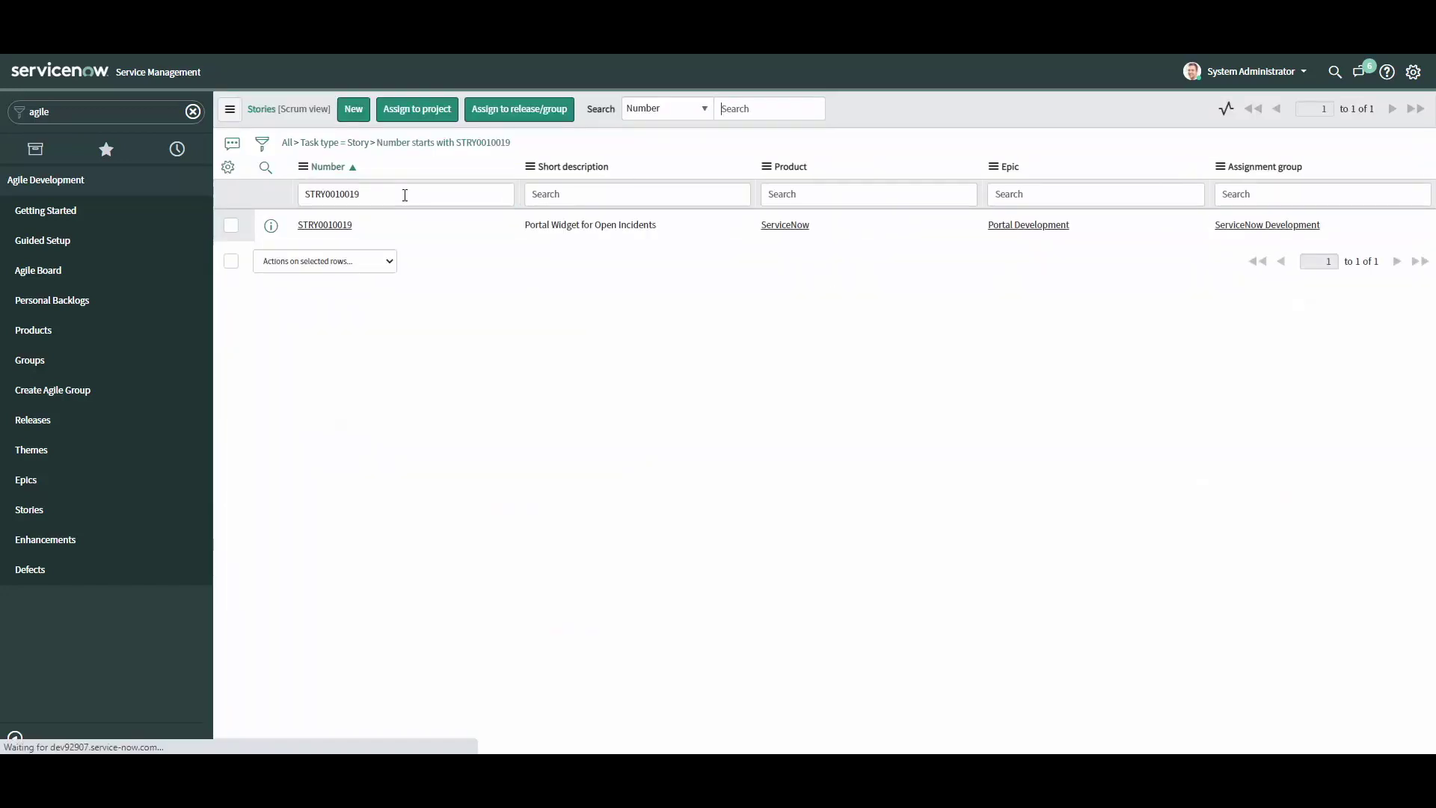
left_click(322, 228)
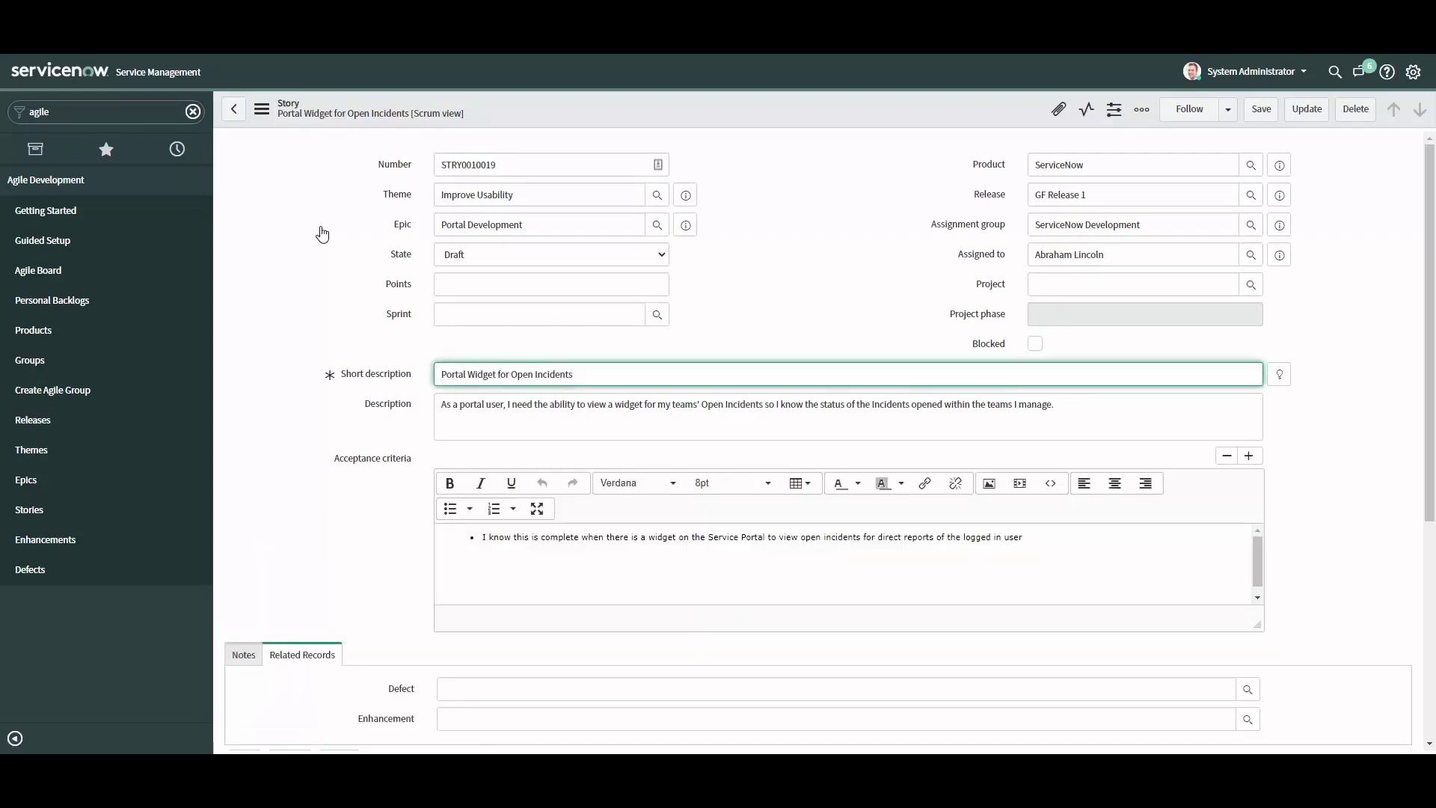
scroll(317, 234, "down", 3)
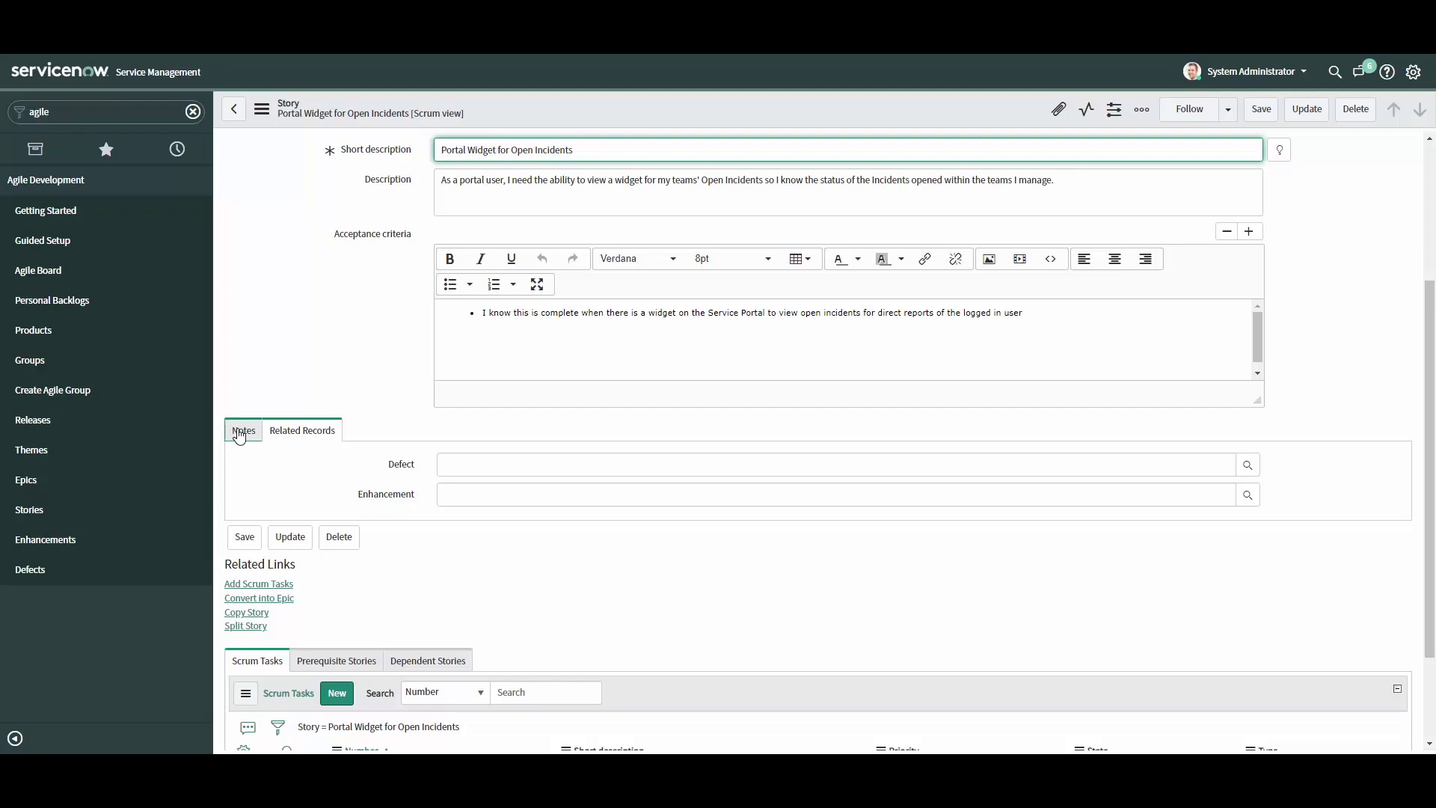
left_click(234, 433)
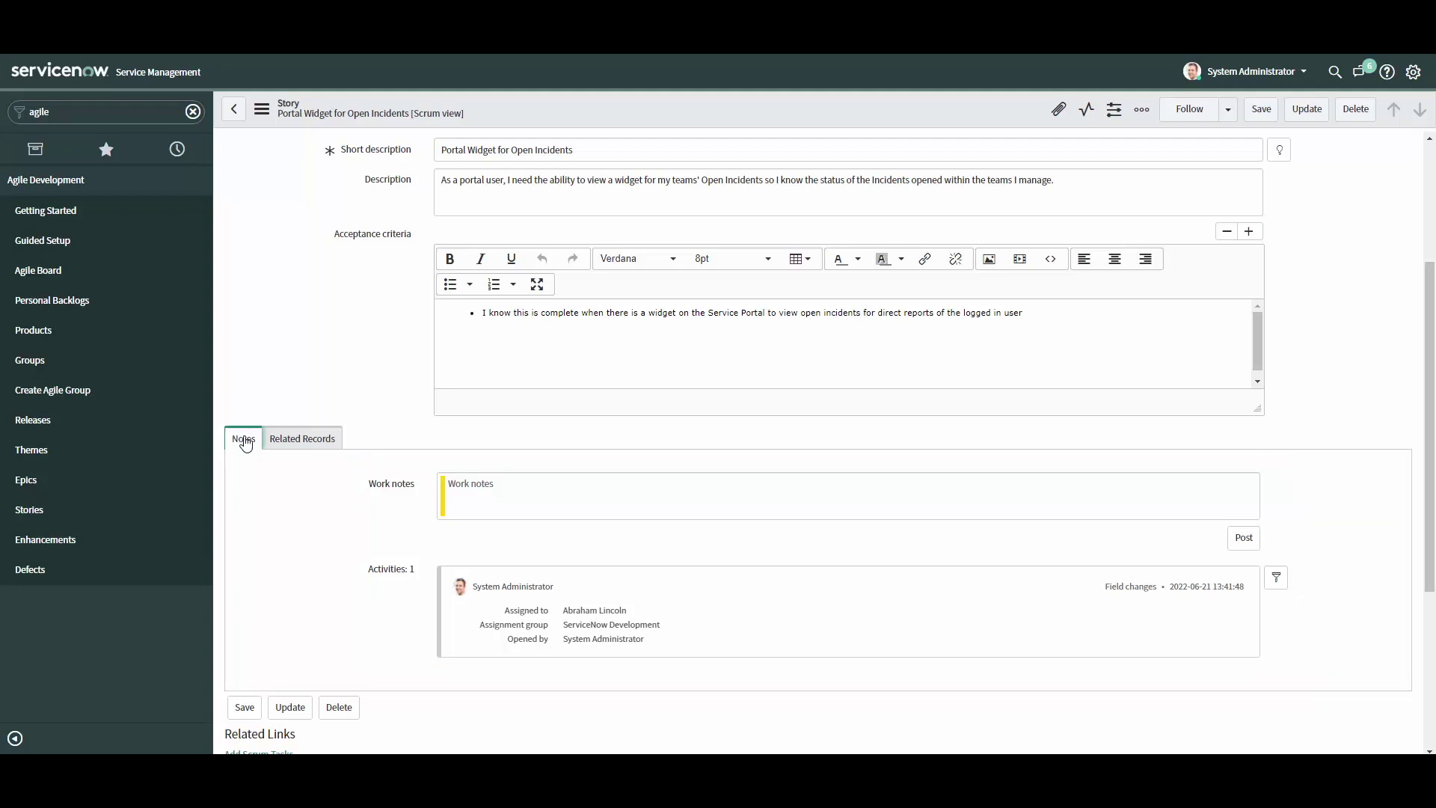
left_click(312, 445)
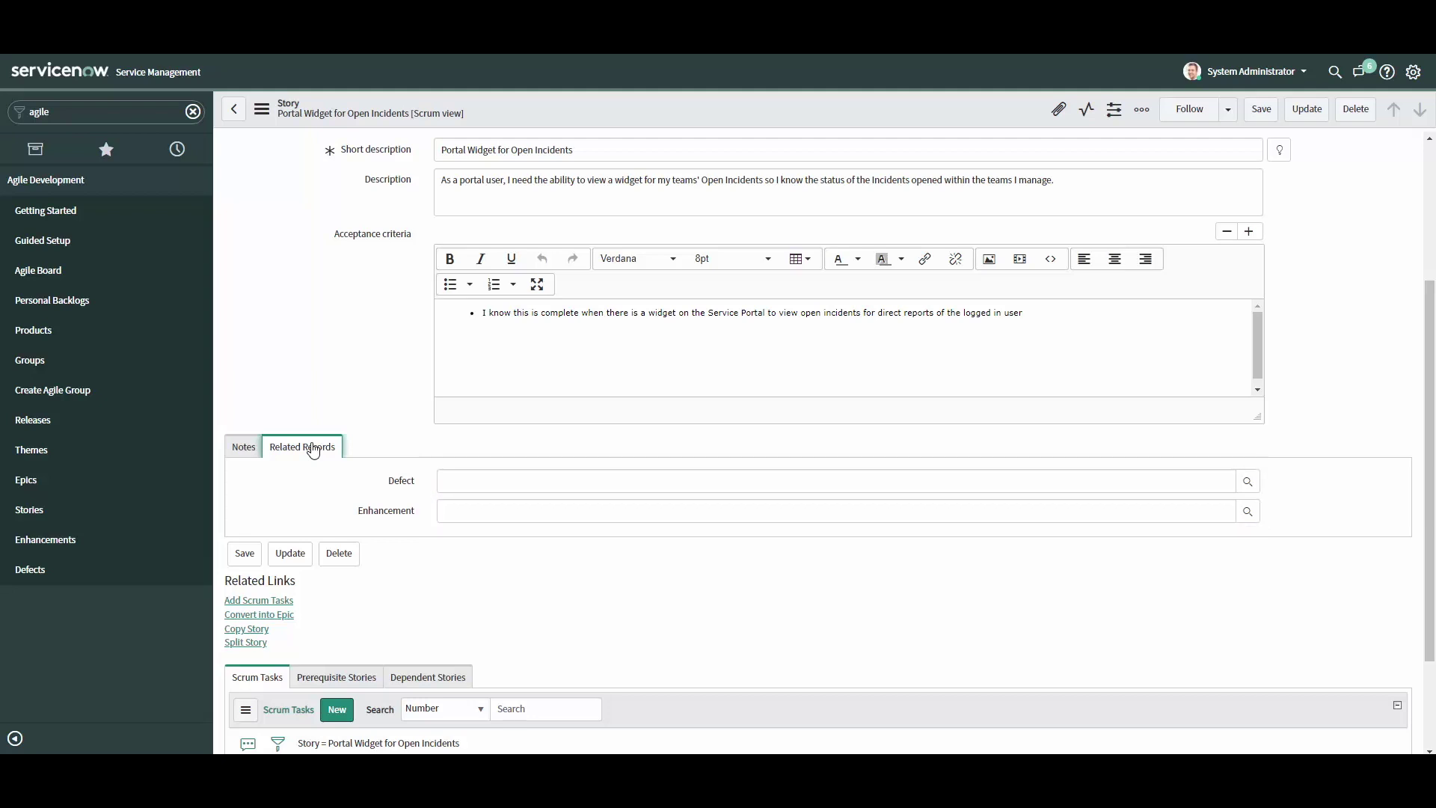
scroll(313, 449, "down", 3)
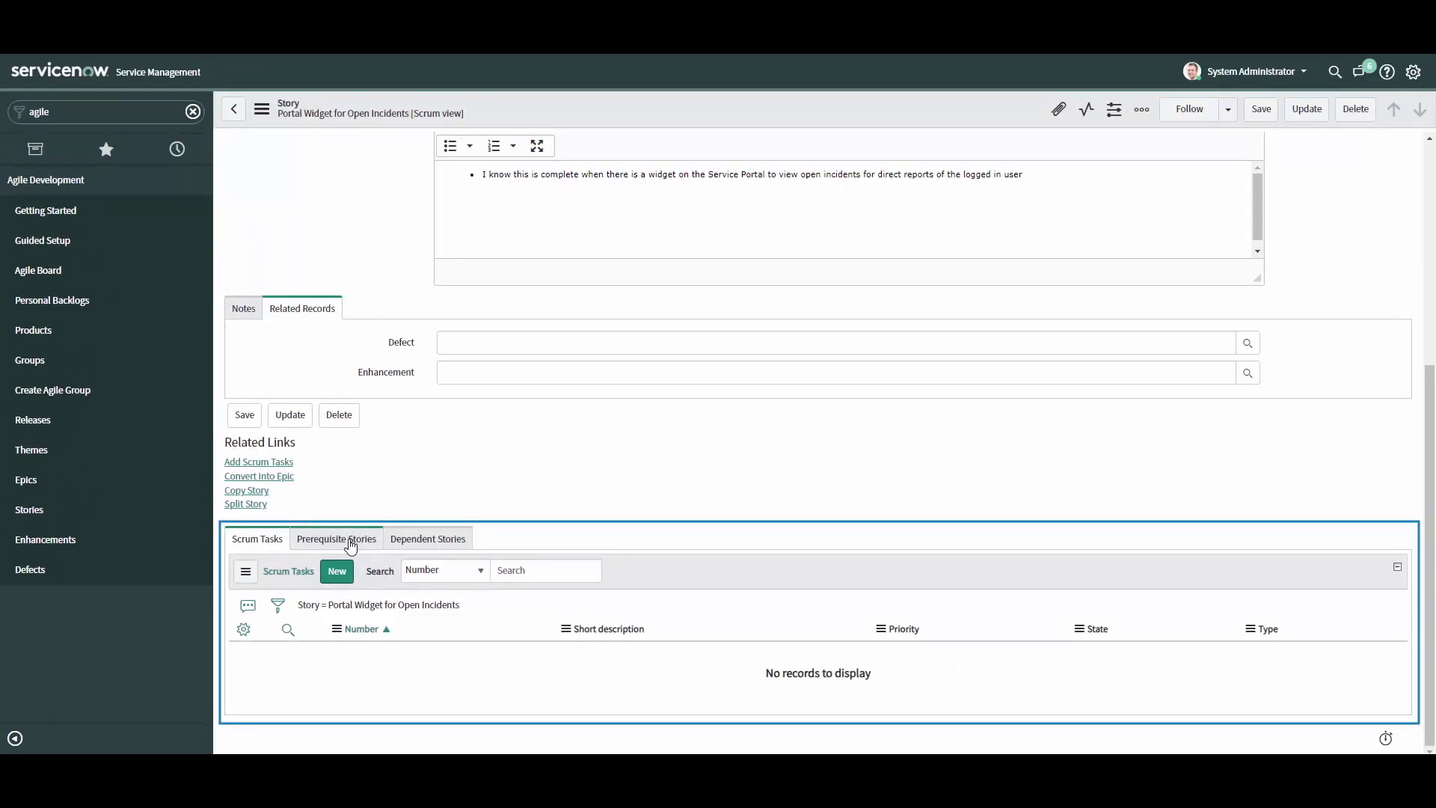
- View the Prerequisite Stories and then the empty Dependent Stories related lists
left_click(350, 542)
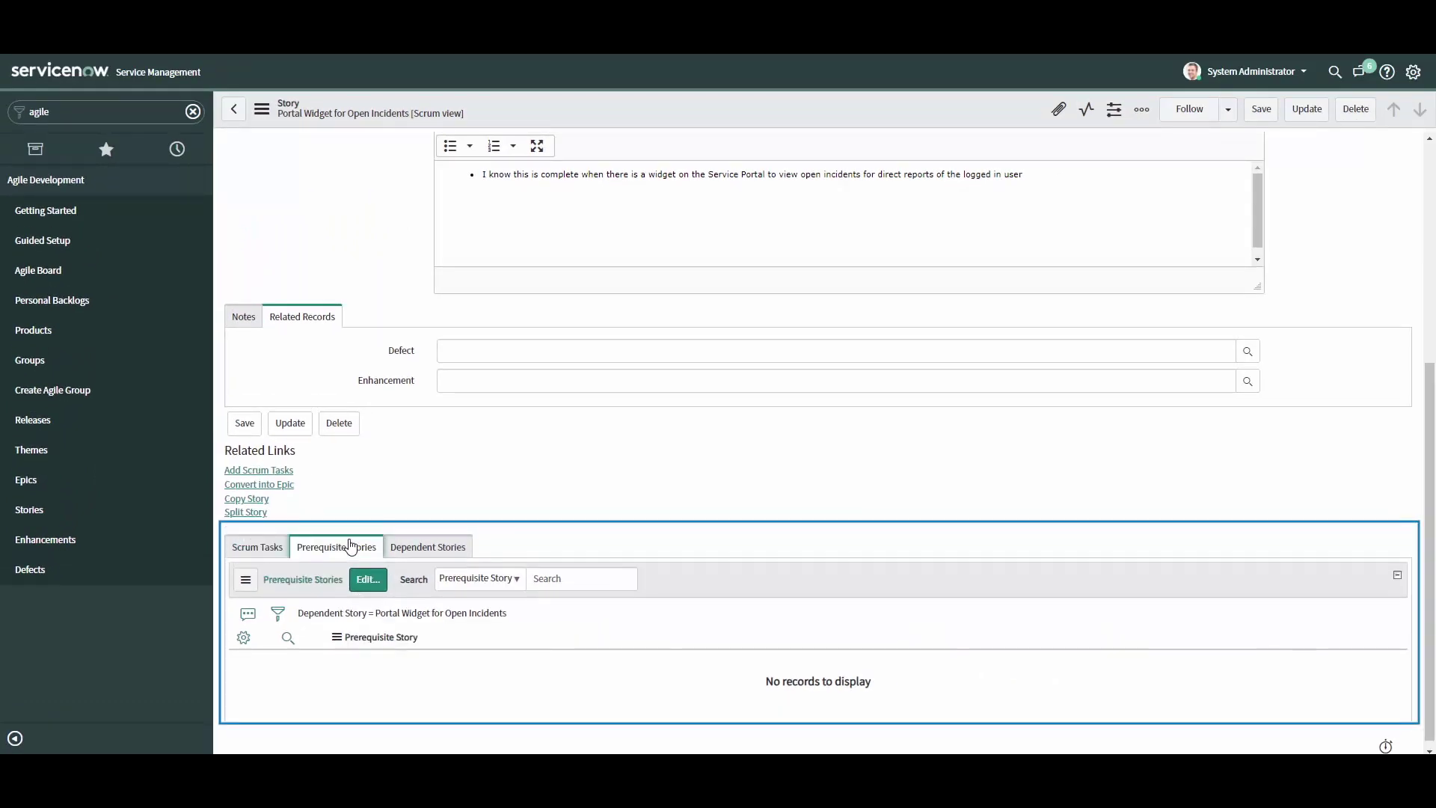
left_click(419, 547)
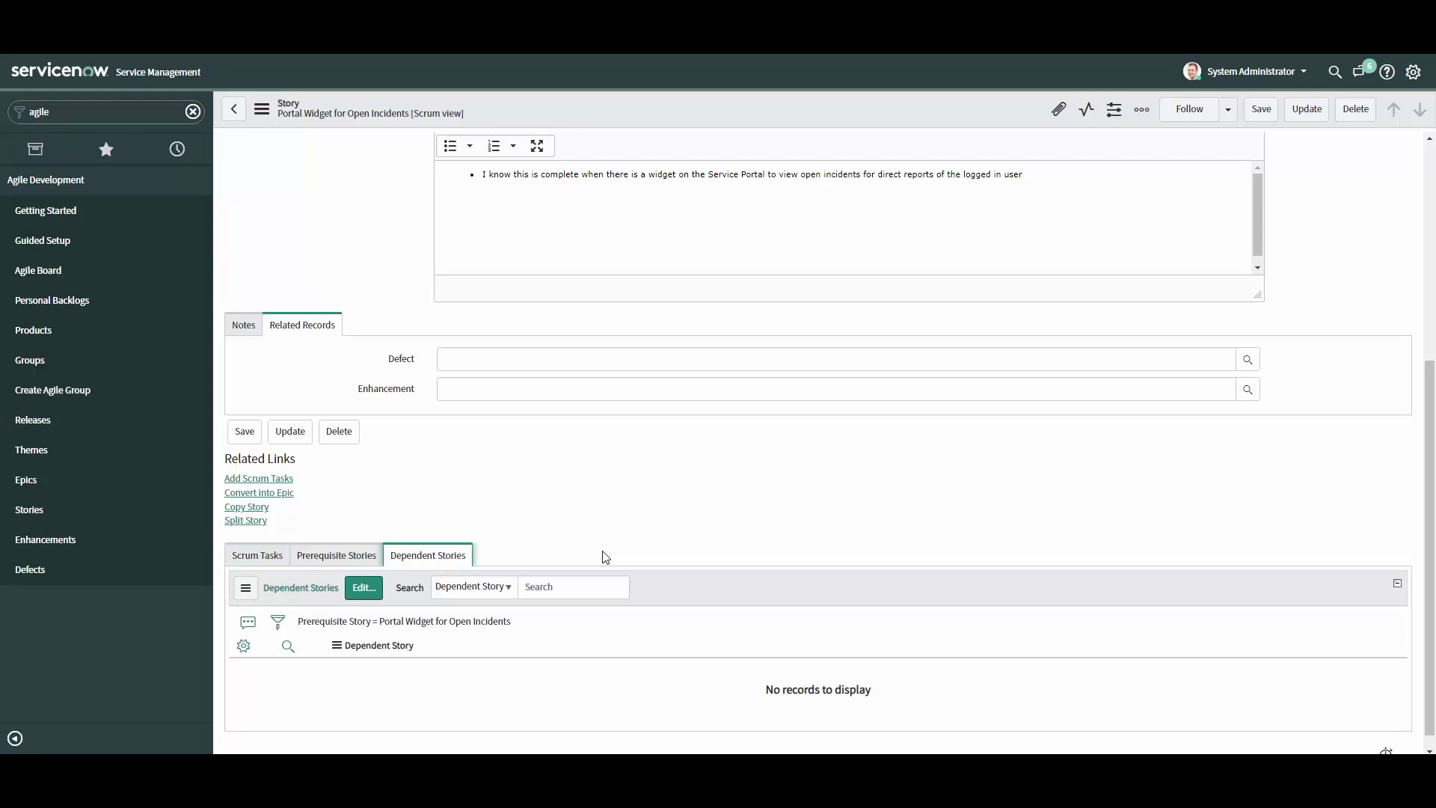
key("Tab")
key("Tab")
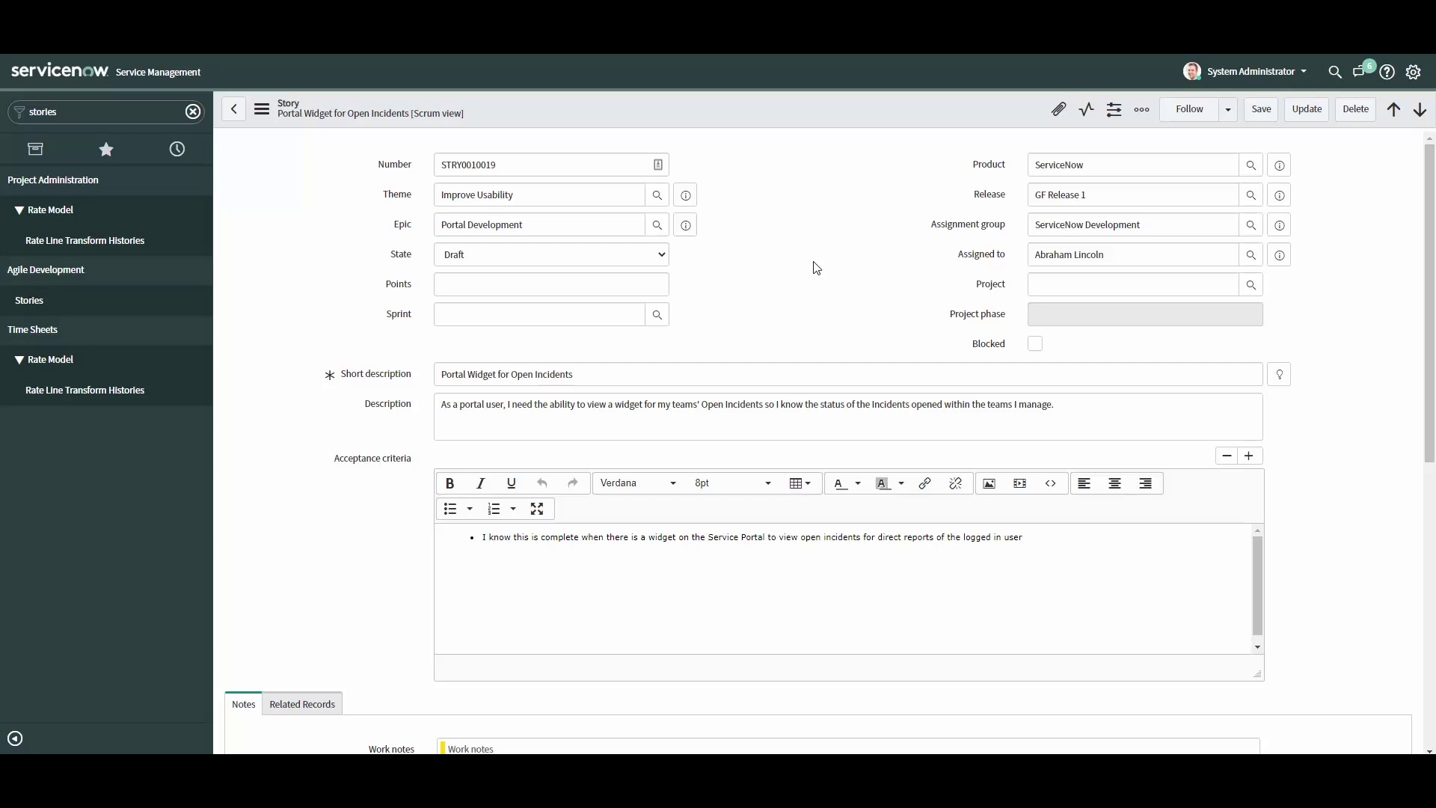
- Move the story's state through Ready and Work in progress to Ready for testing
left_click(663, 255)
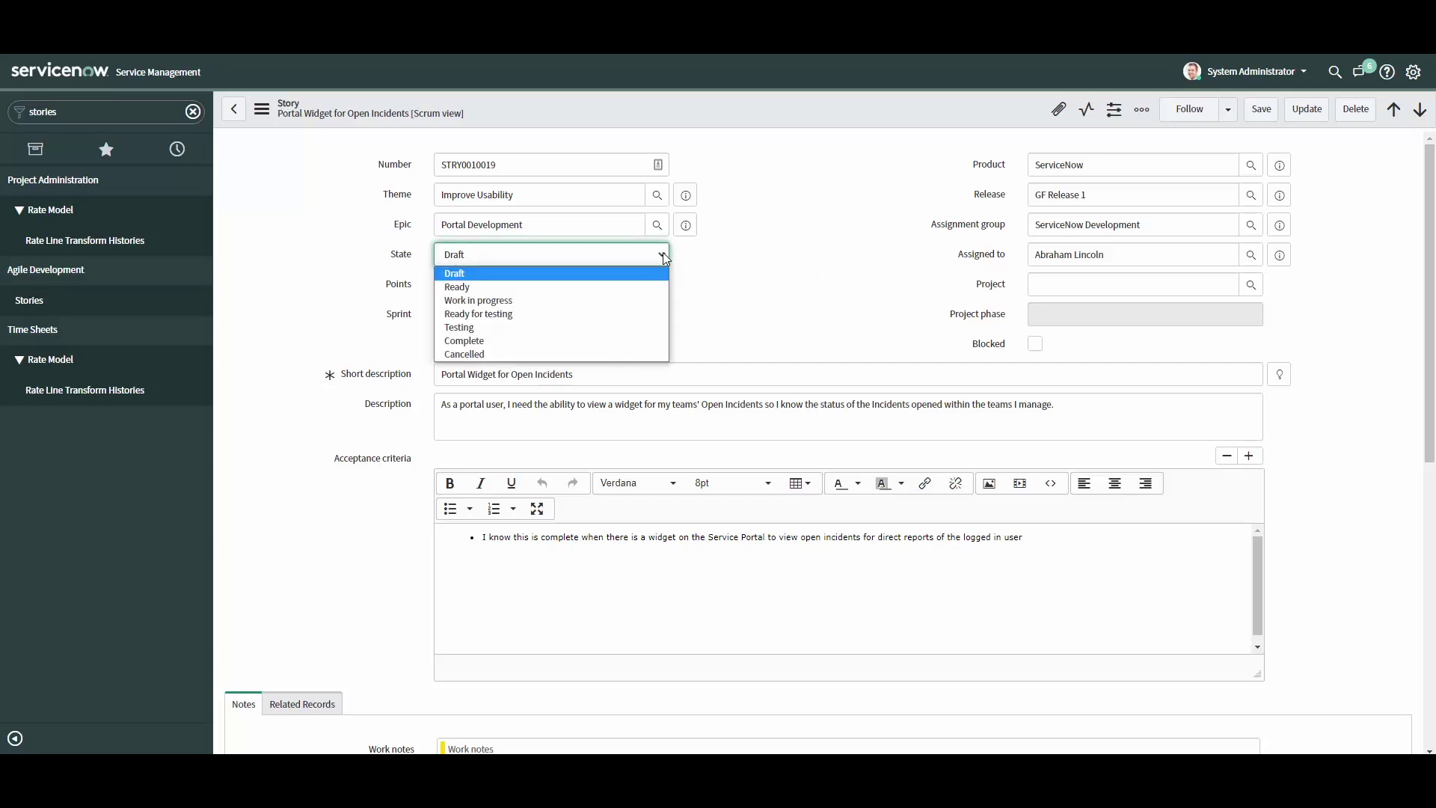
left_click(643, 287)
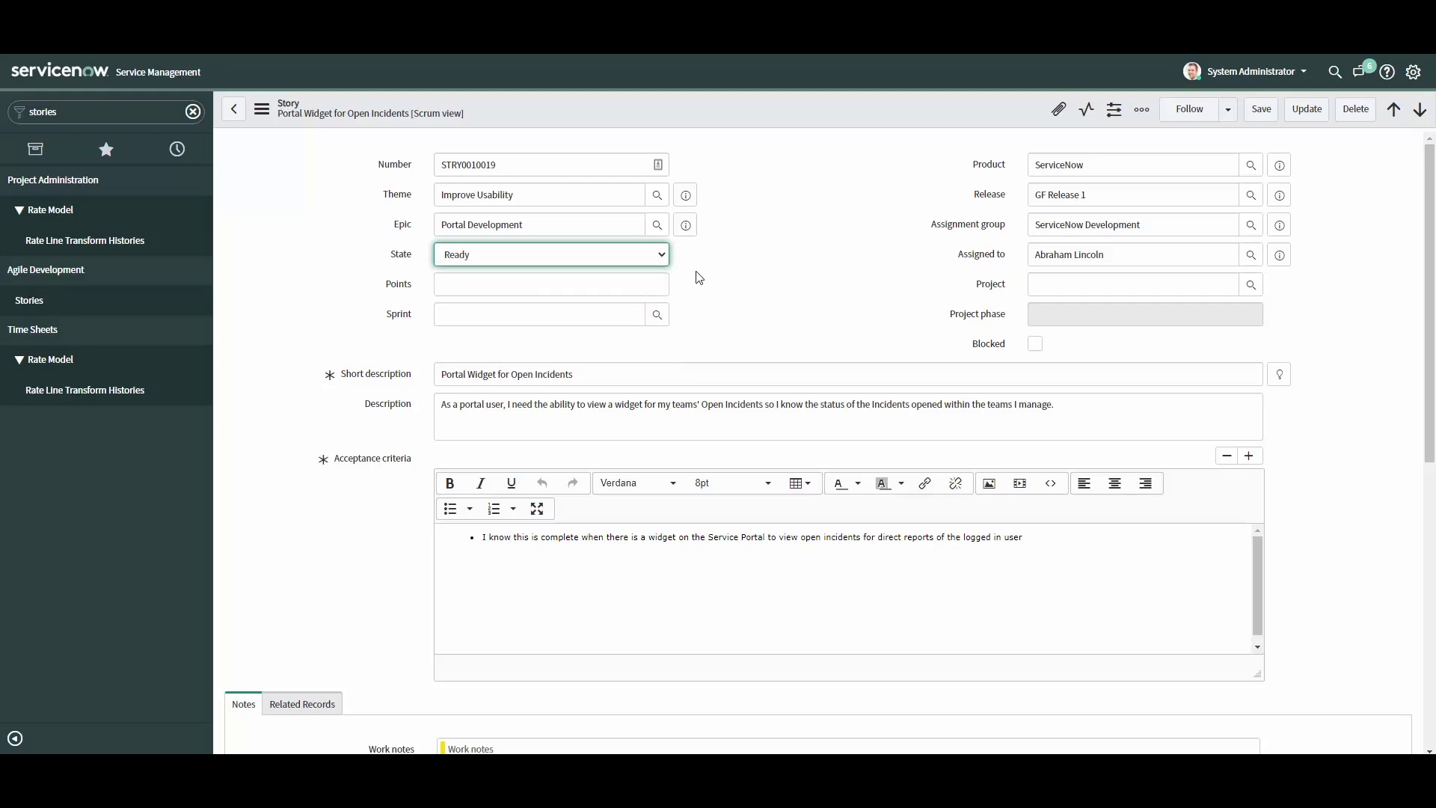
left_click(667, 257)
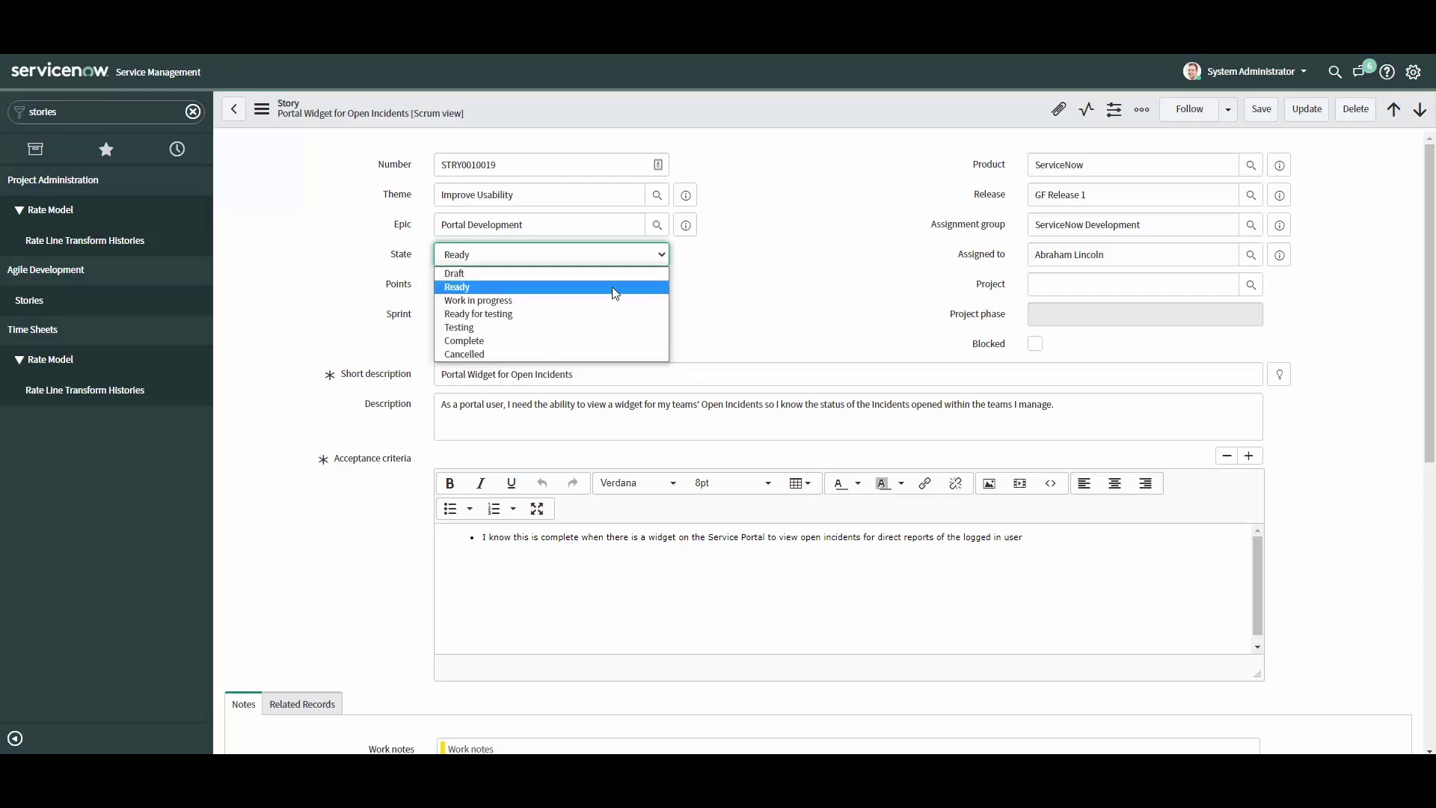
key("Escape")
key("Down")
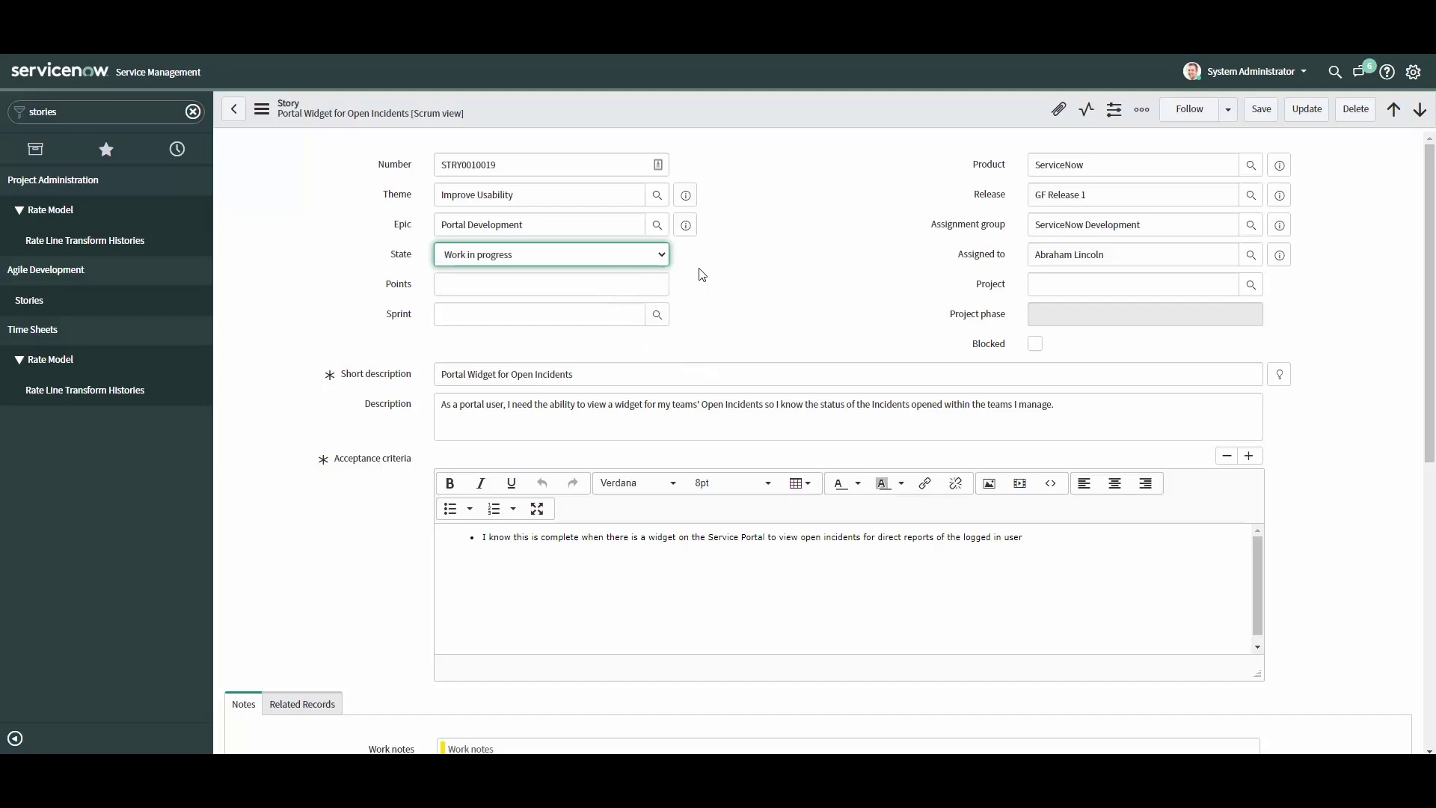
left_click(656, 260)
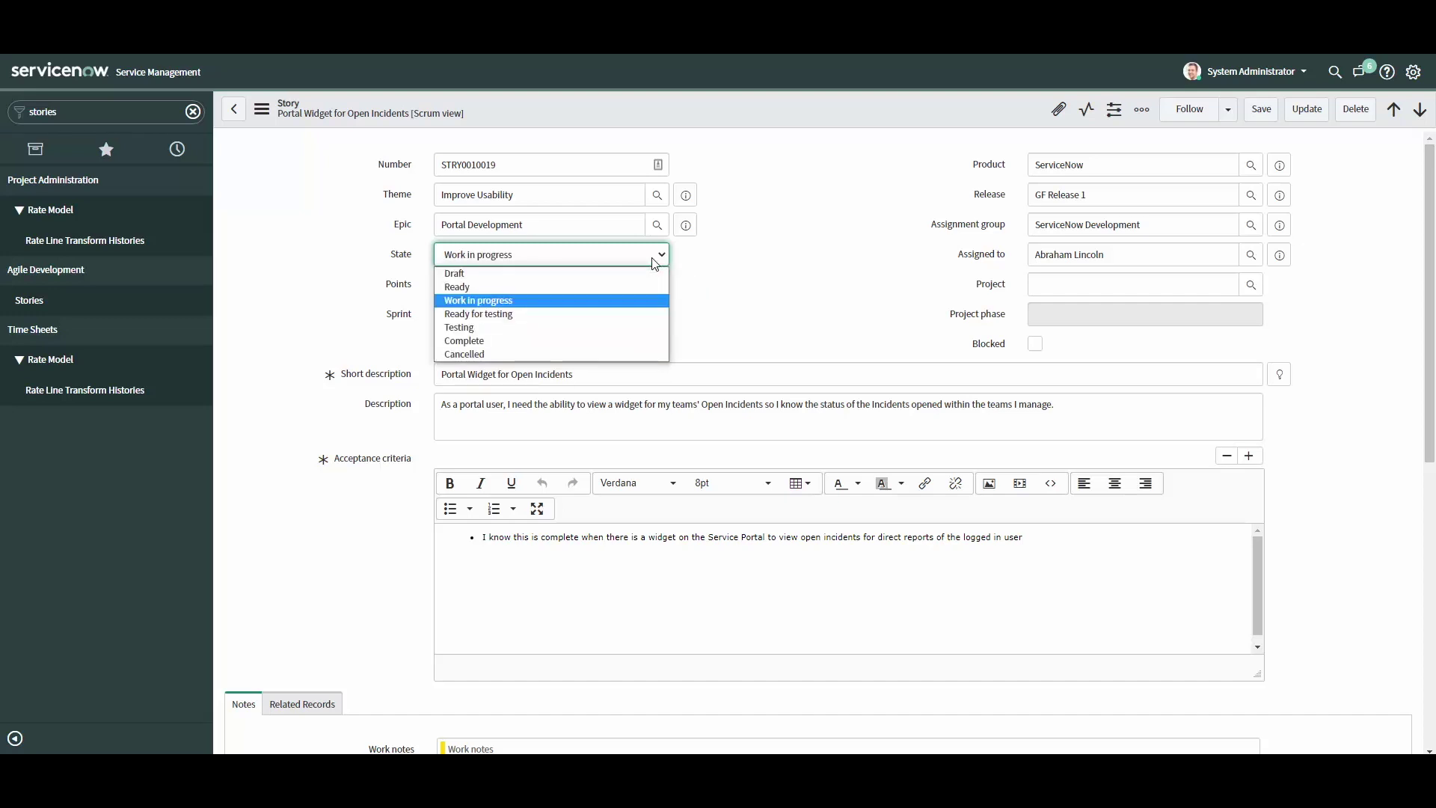
left_click(629, 315)
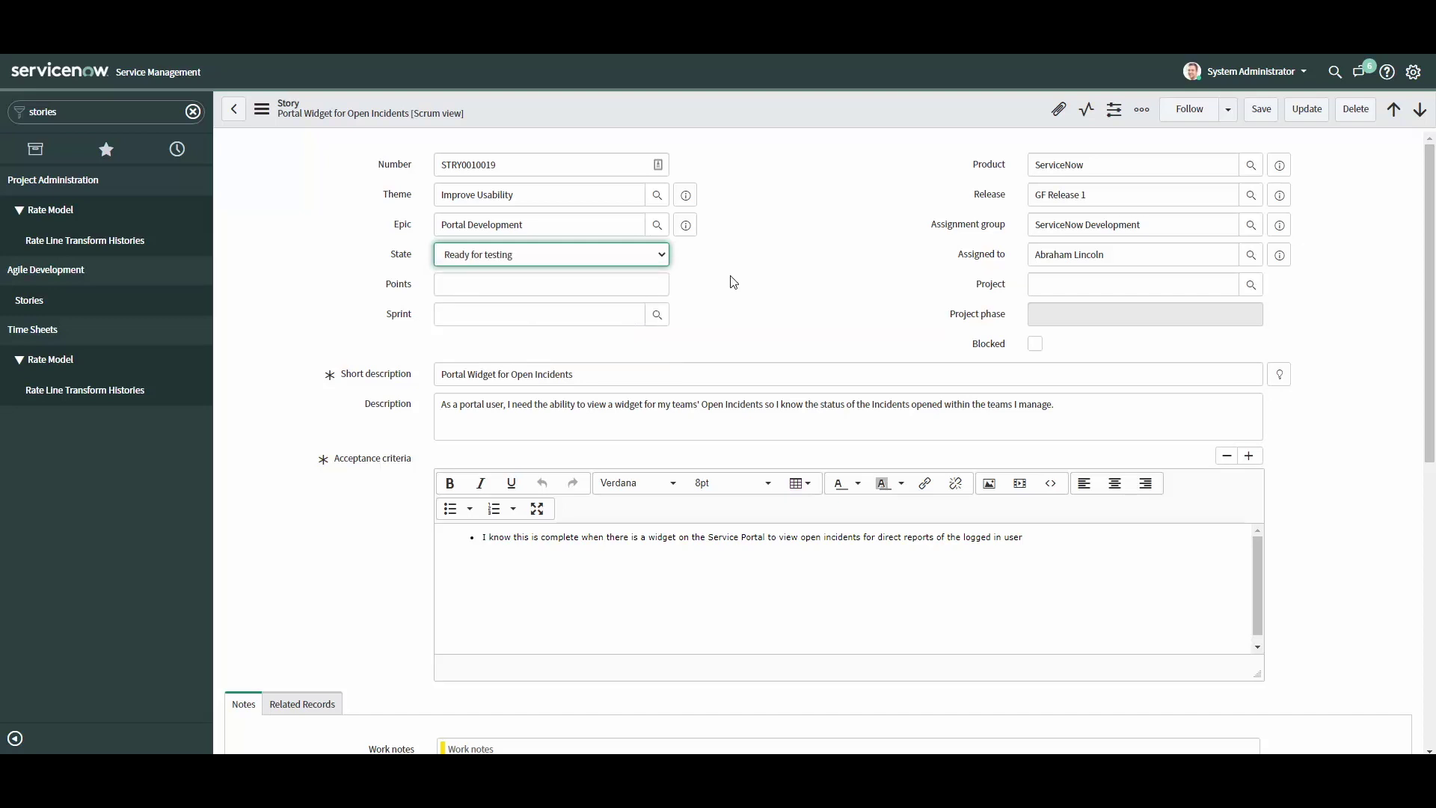
- Advance the story's state to Testing and then to Complete
left_click(654, 260)
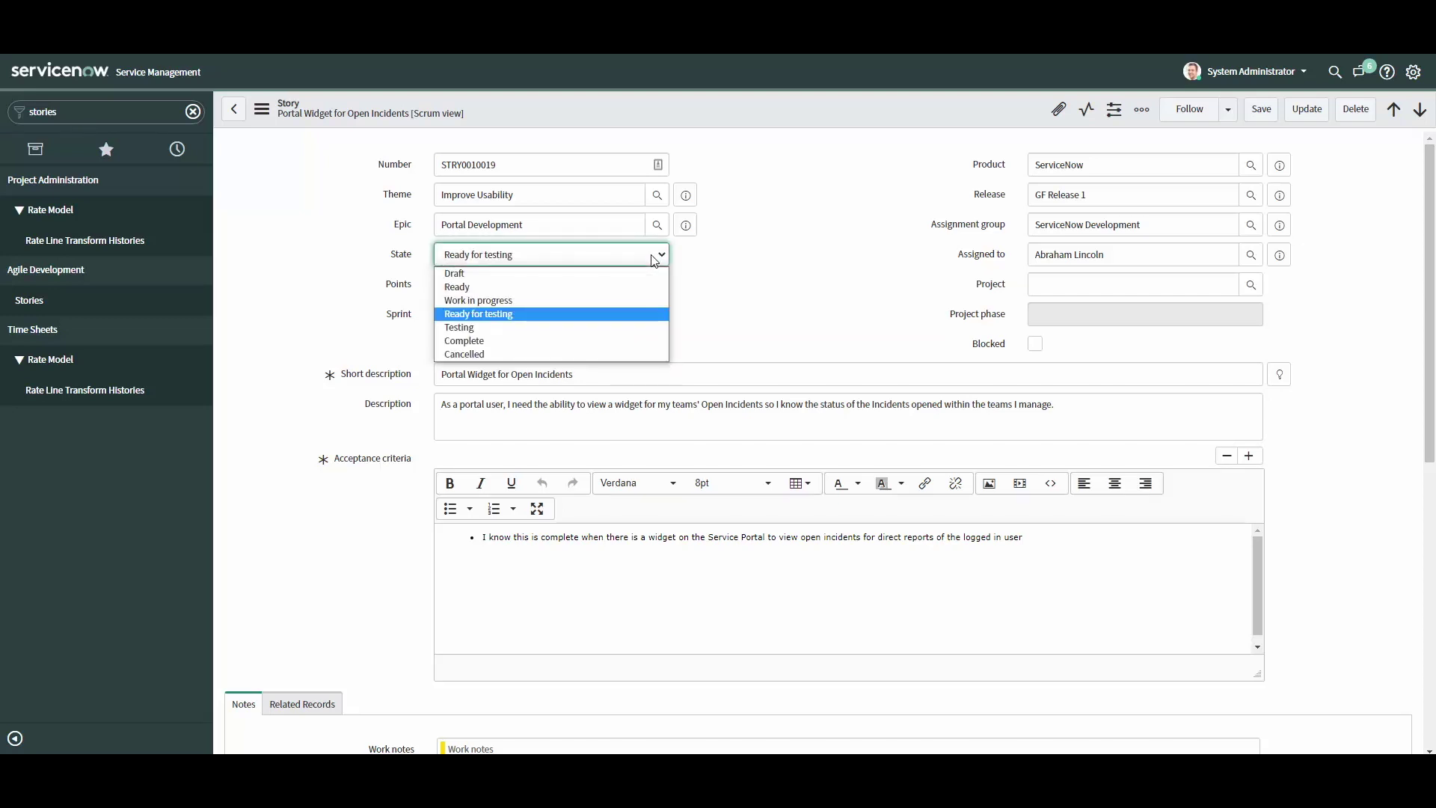
left_click(610, 336)
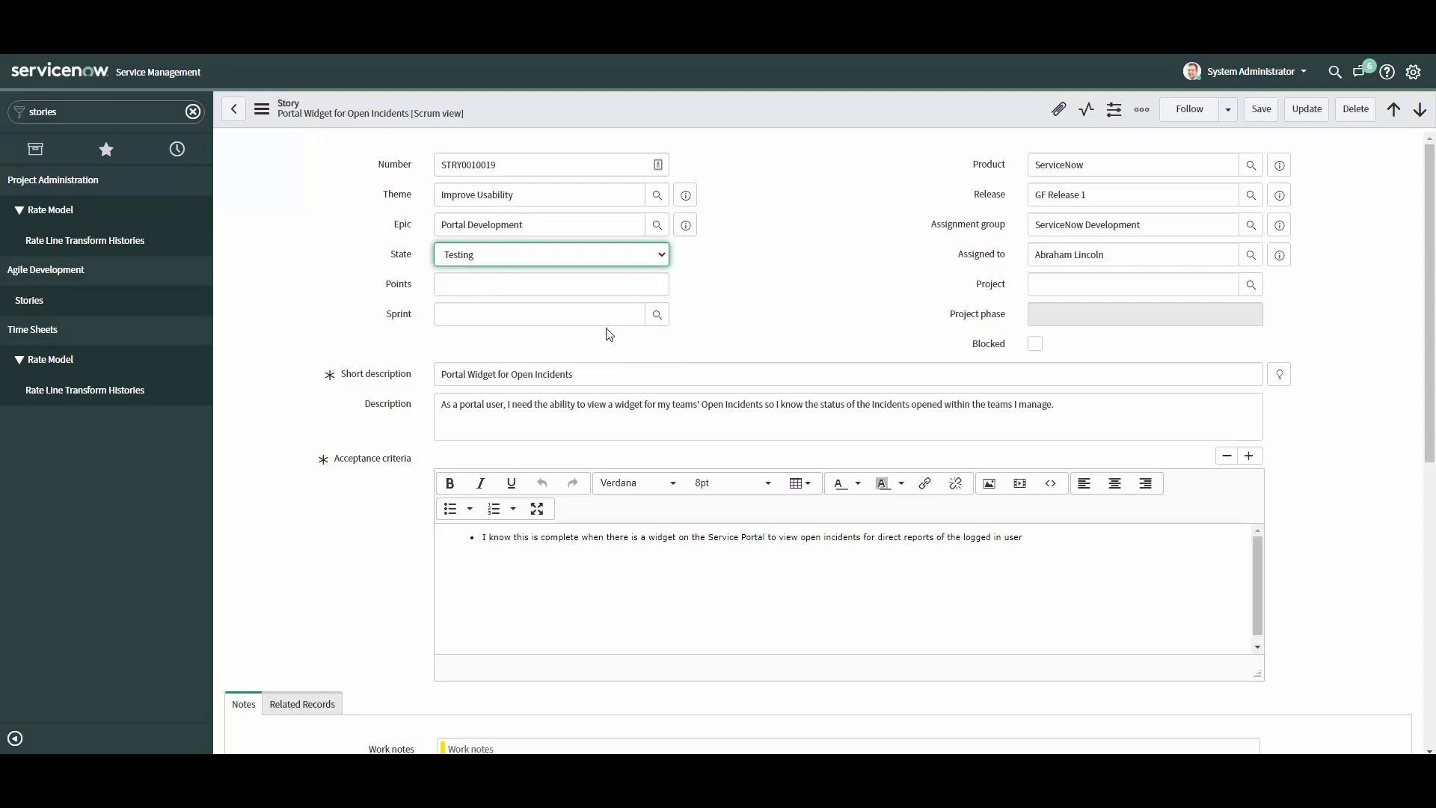
left_click(735, 272)
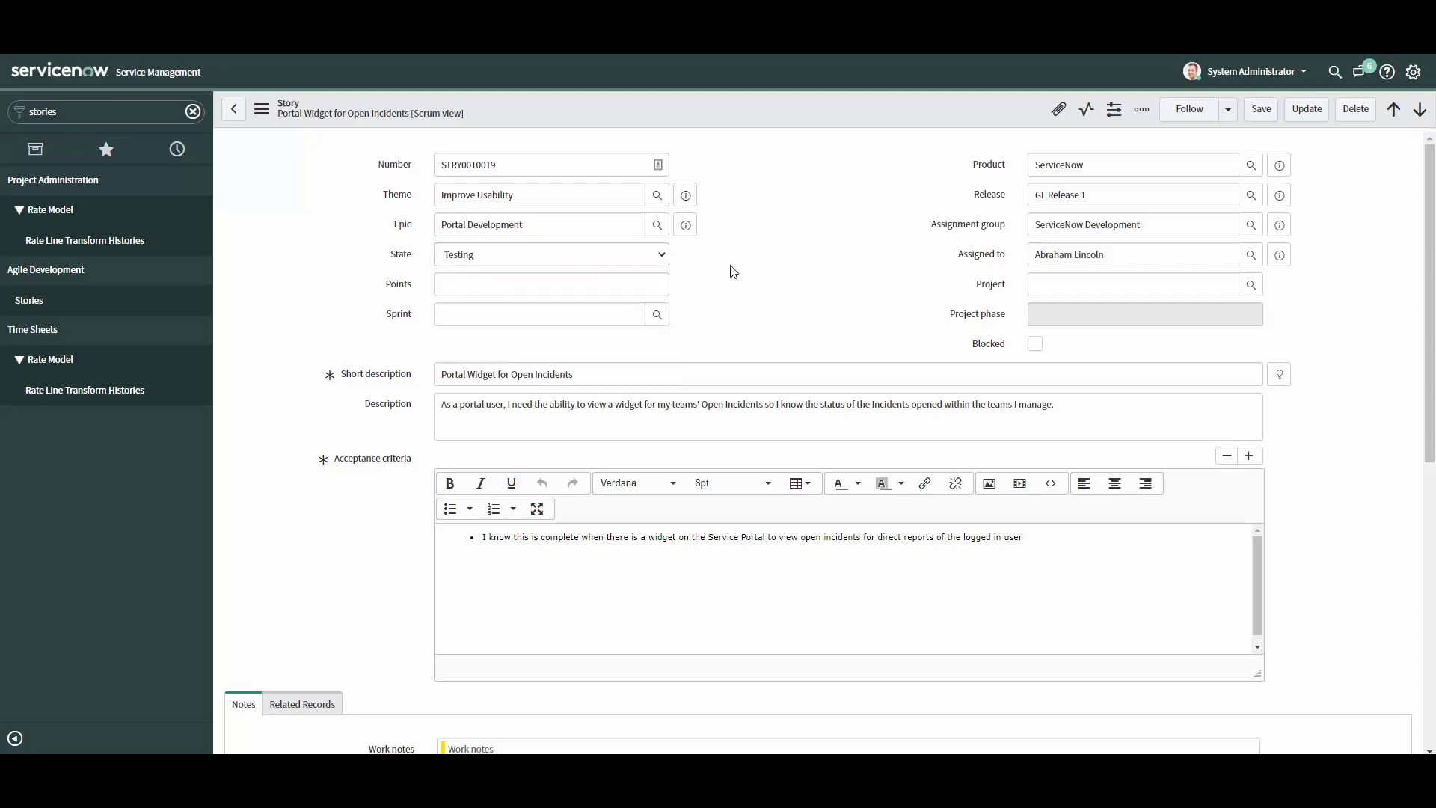
left_click(653, 261)
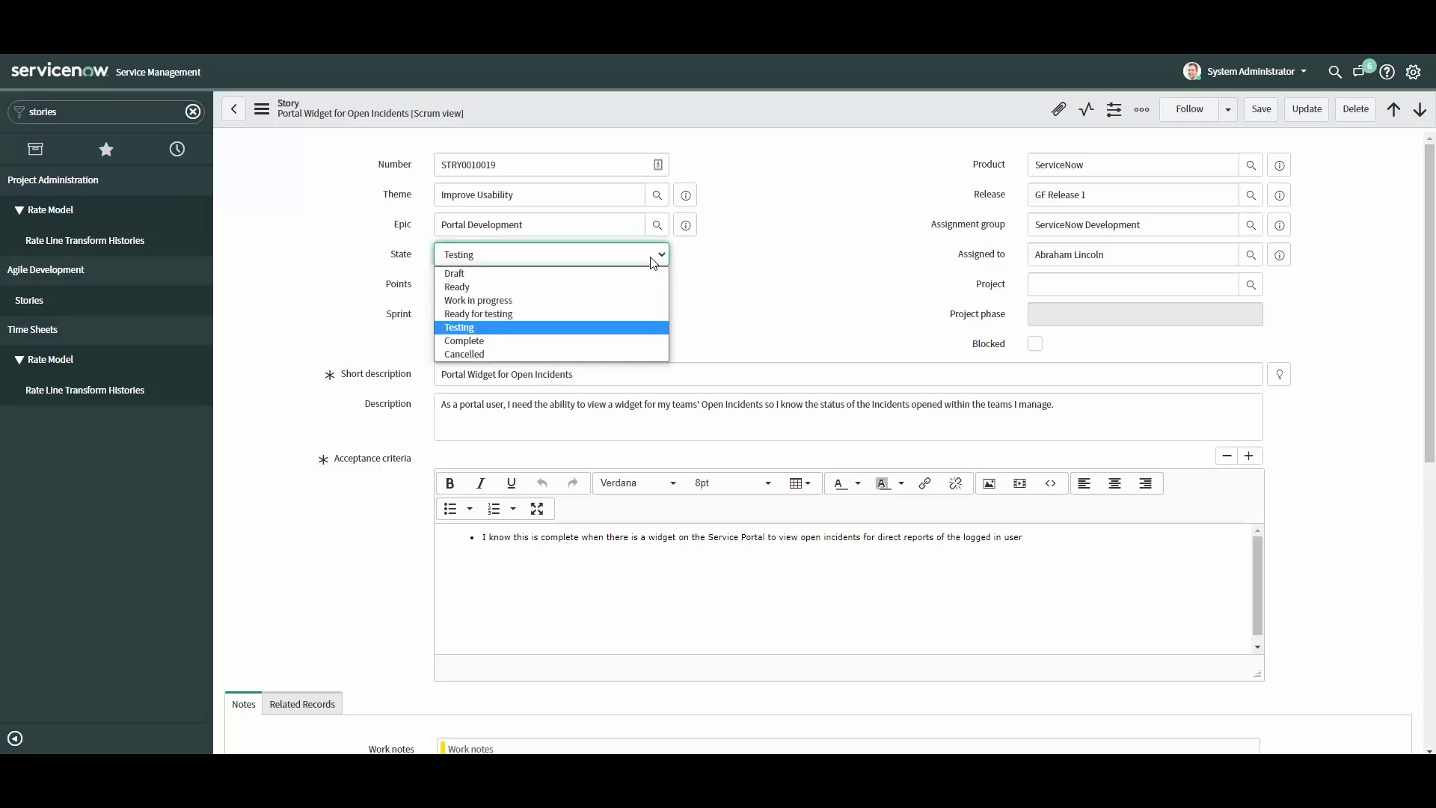
left_click(627, 341)
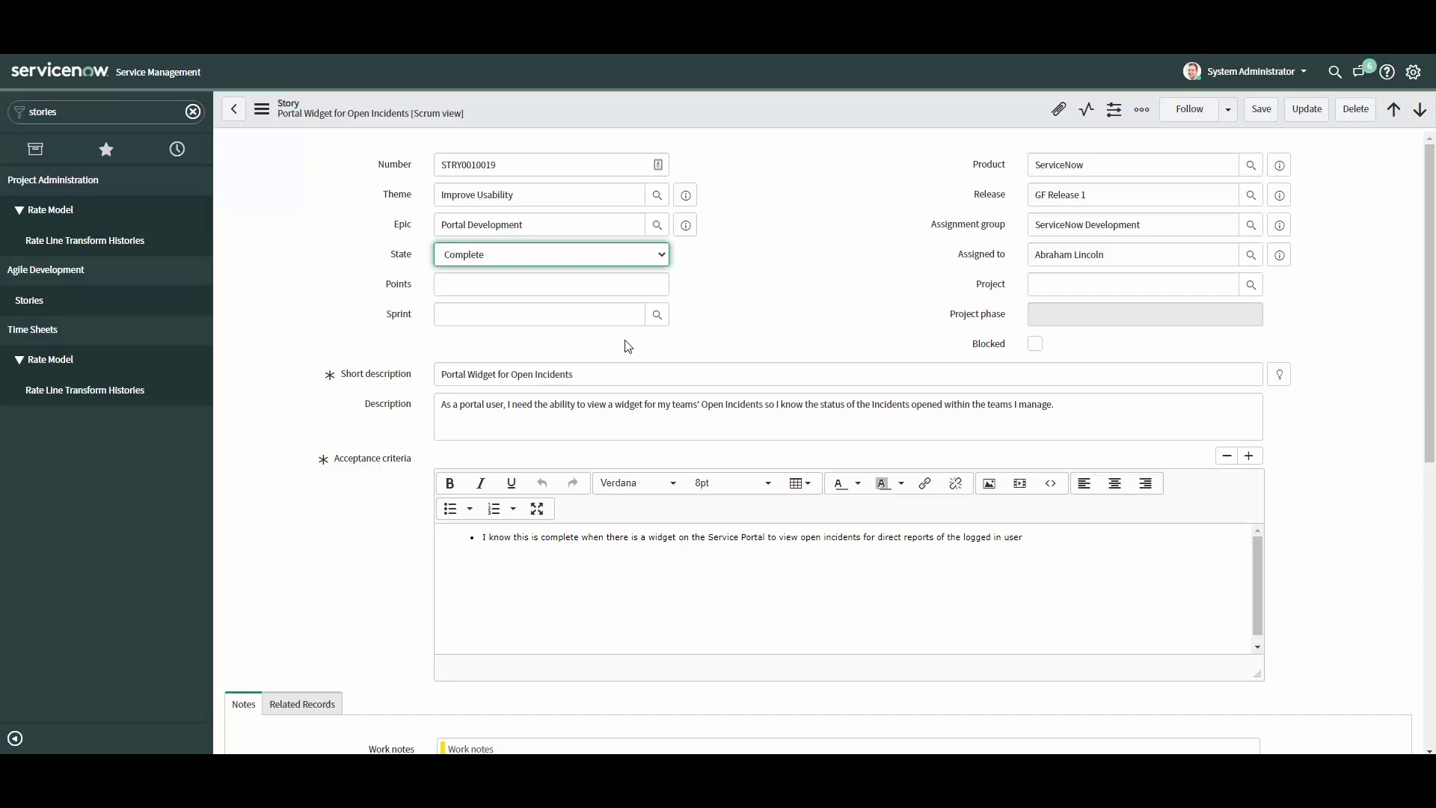
- Try the Cancelled, Ready, Complete and Draft options in the story's State dropdown
left_click(719, 282)
left_click(662, 258)
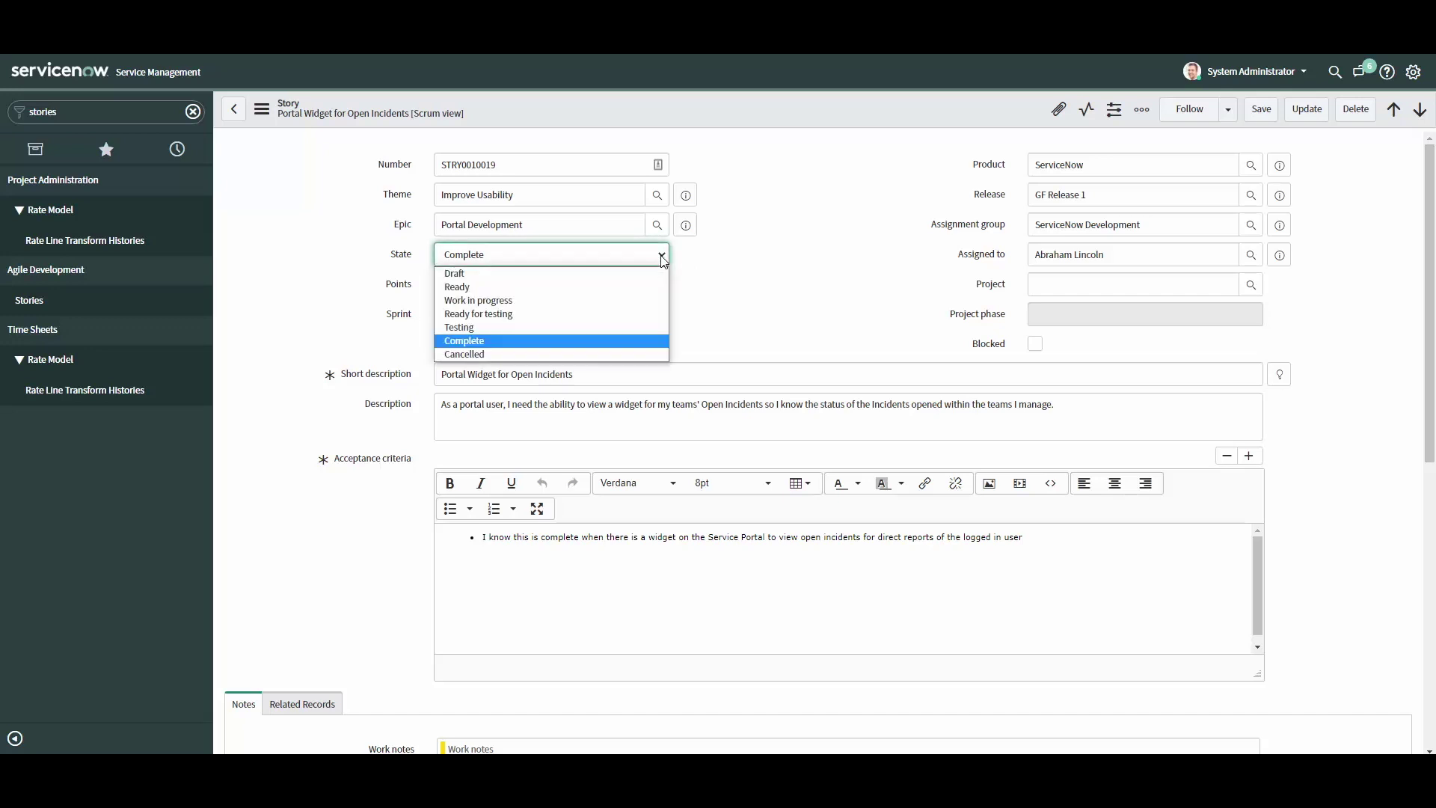
left_click(640, 353)
left_click(756, 292)
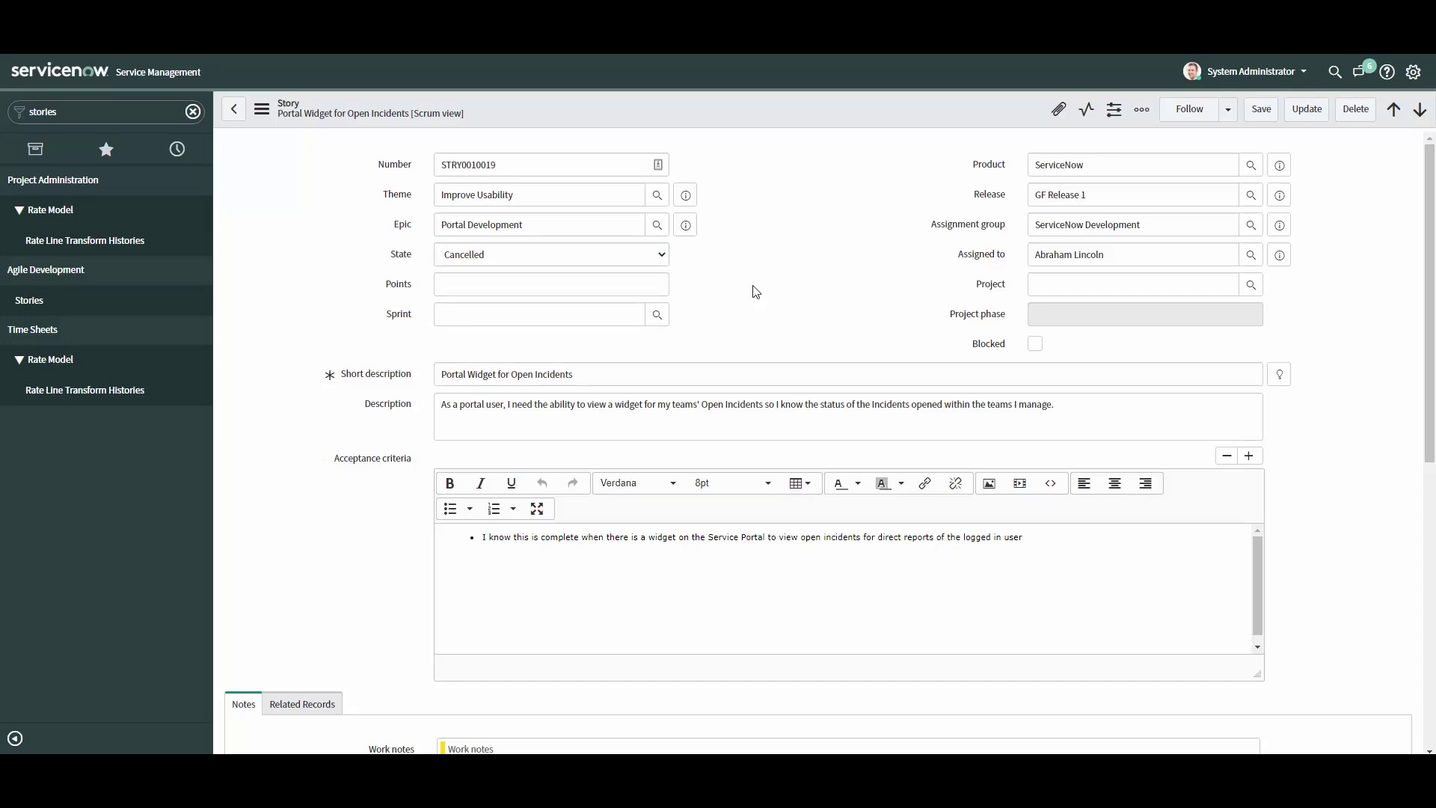
left_click(662, 258)
left_click(494, 287)
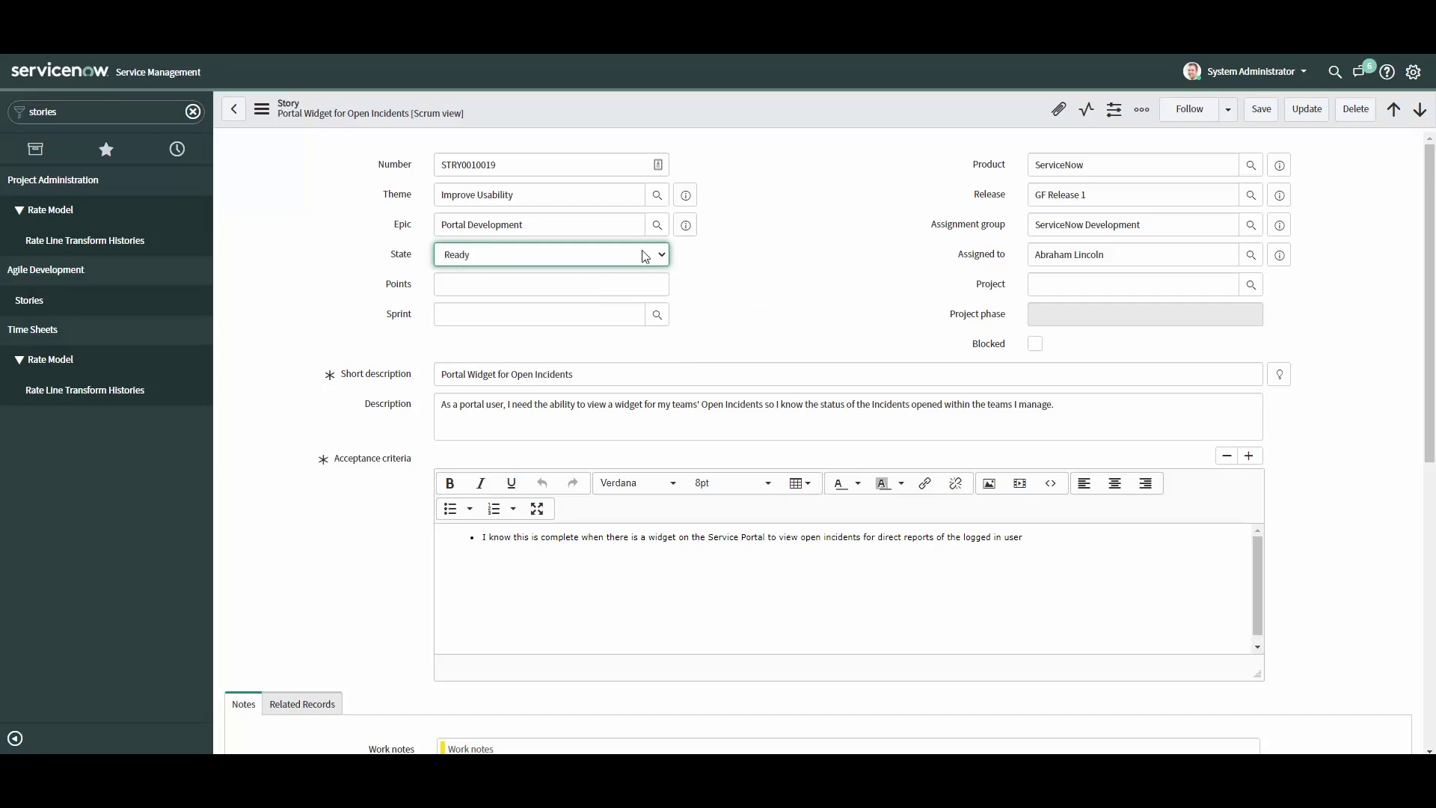
left_click(647, 255)
left_click(570, 341)
left_click(579, 255)
left_click(580, 274)
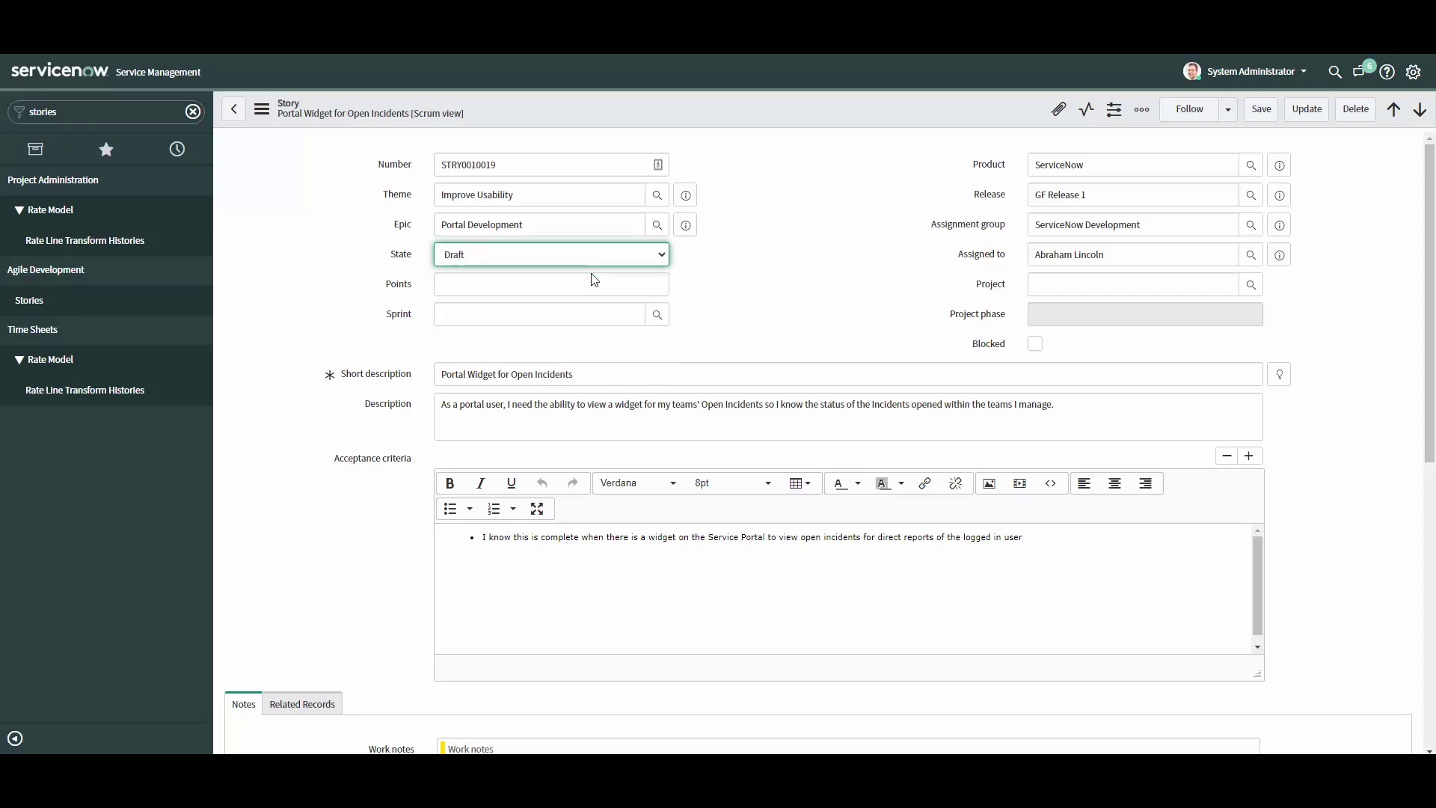
- Save the story as Cancelled, then set its state back to Complete and save
left_click(727, 275)
left_click(630, 259)
left_click(612, 353)
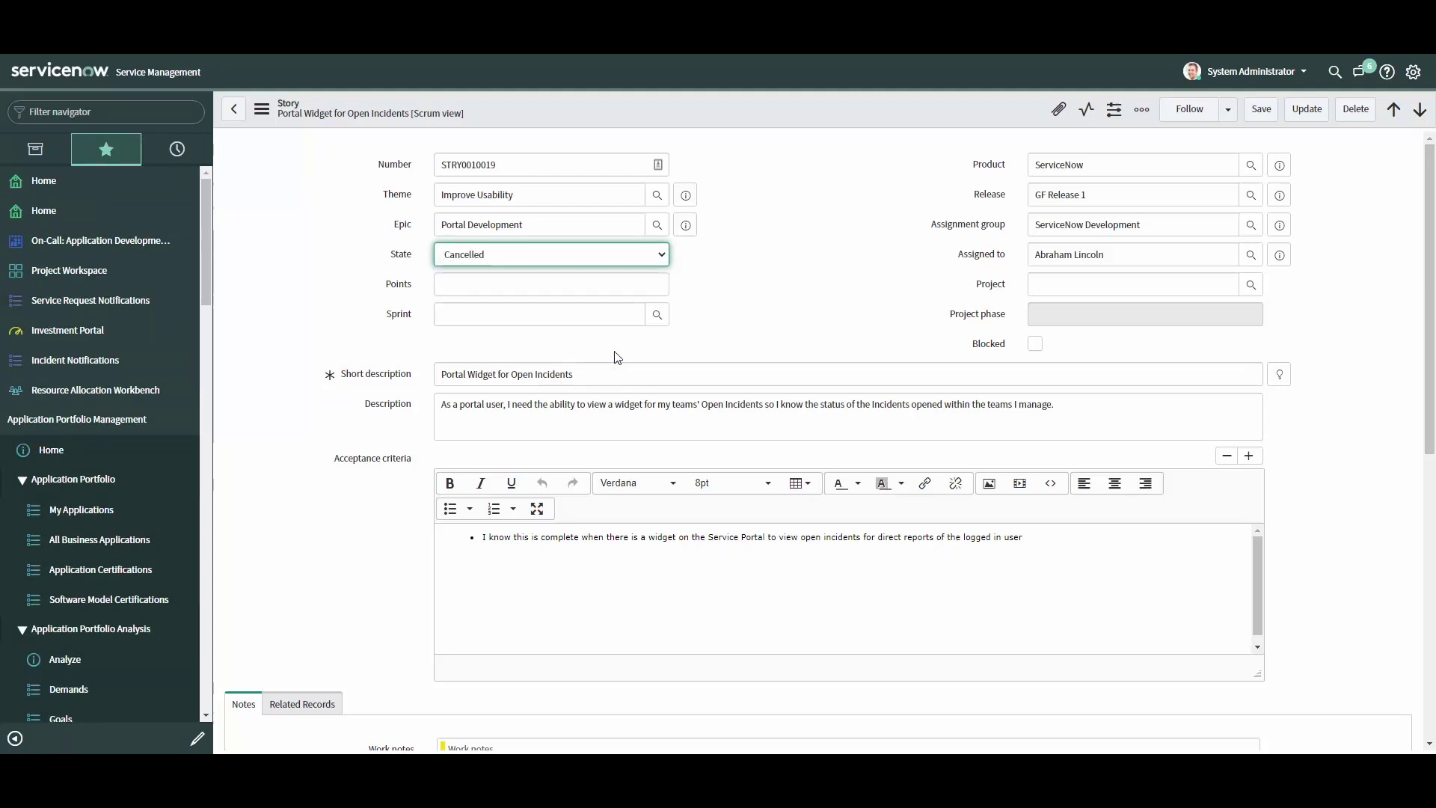
left_click(1263, 114)
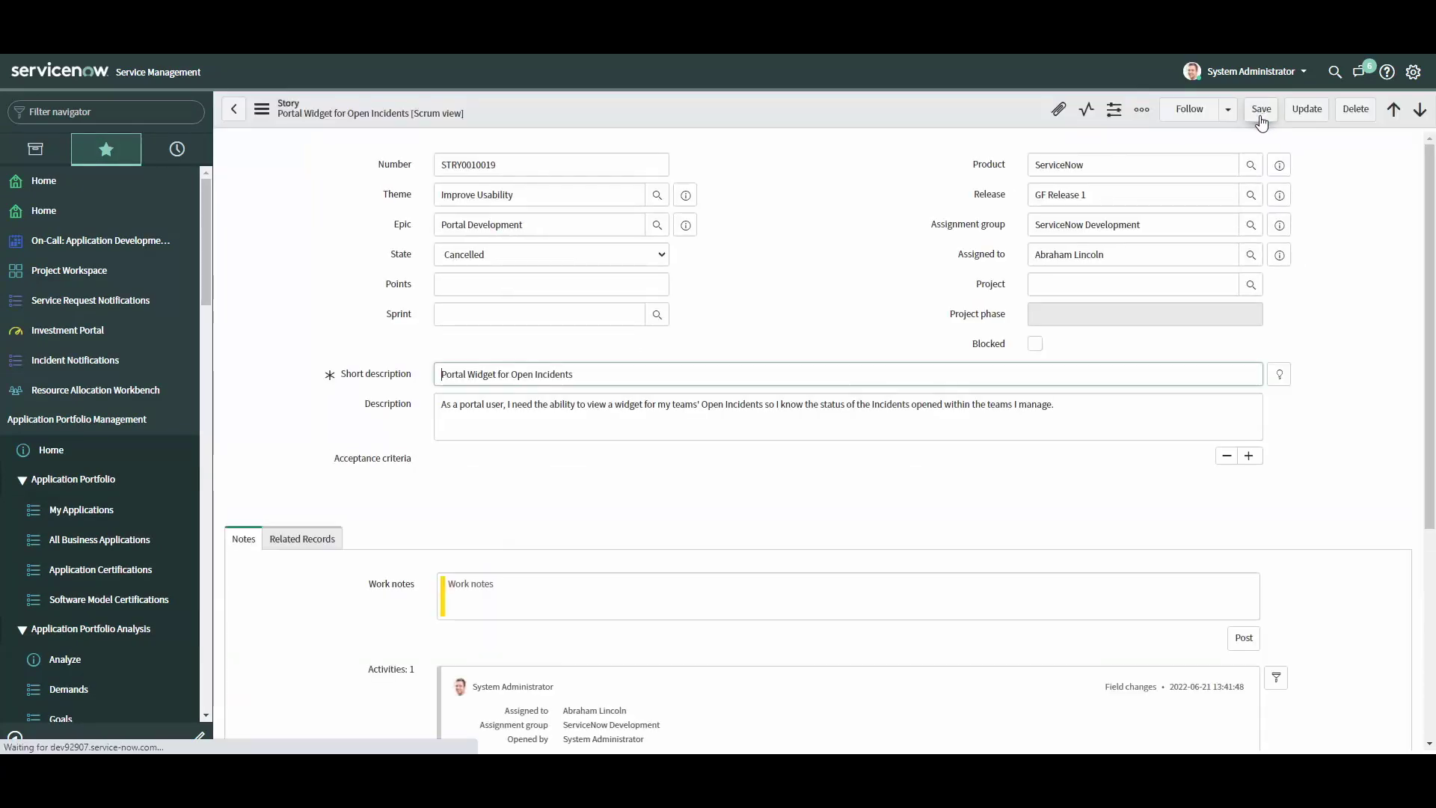
left_click(660, 259)
left_click(617, 338)
left_click(1267, 114)
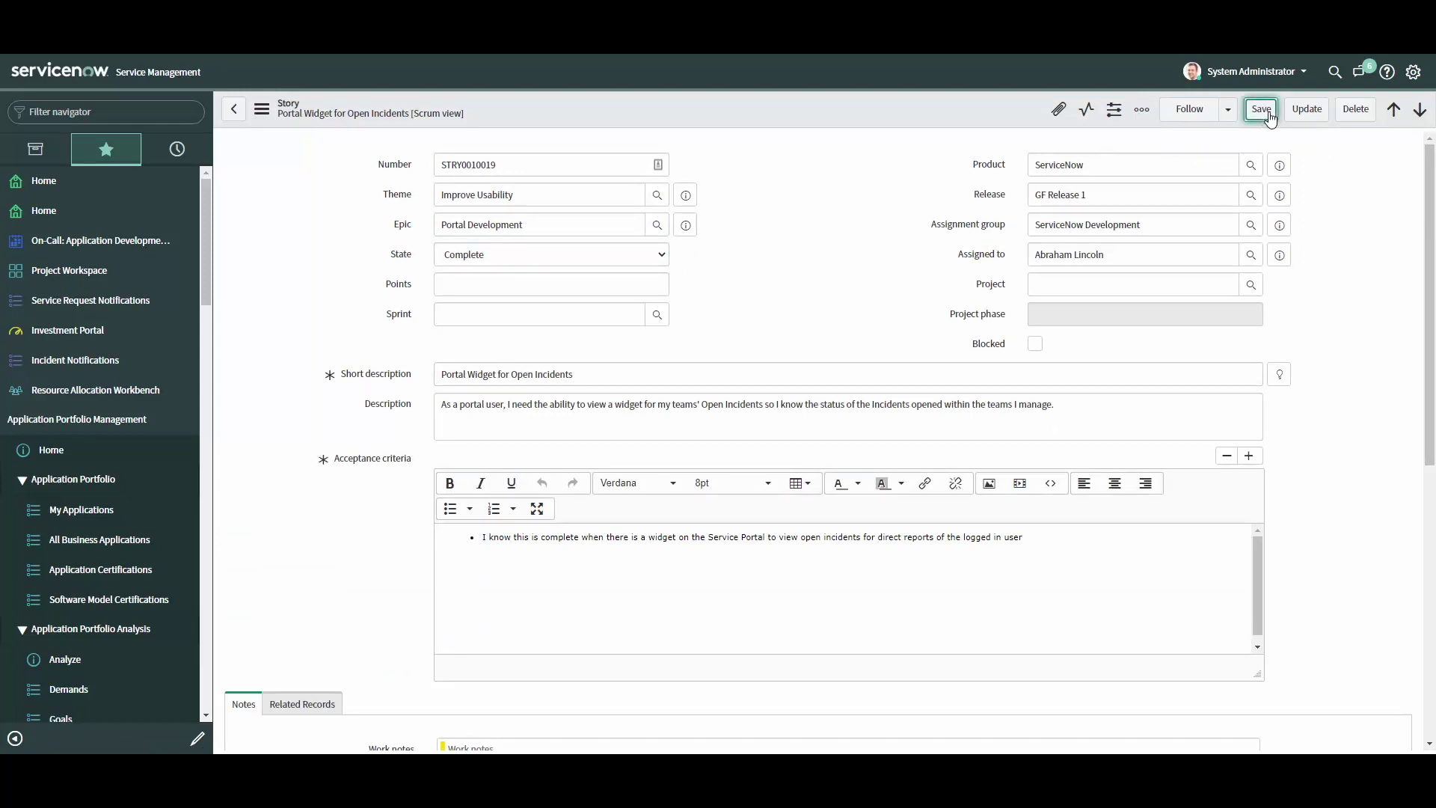